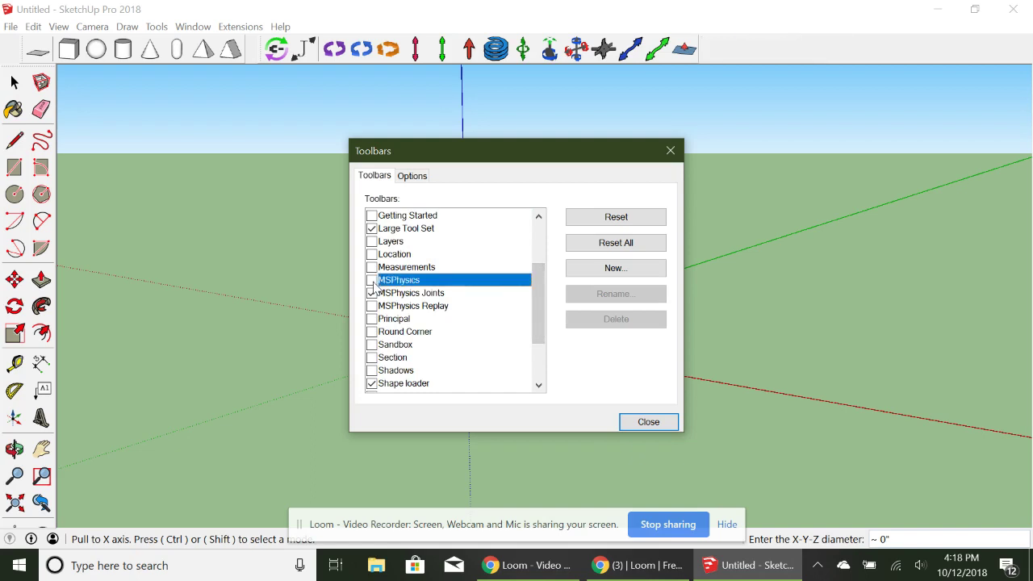
- Hide the MSPhysics Joints toolbar and close the toolbar settings, keeping Large Tool Set and Shape loader enabled
click(372, 294)
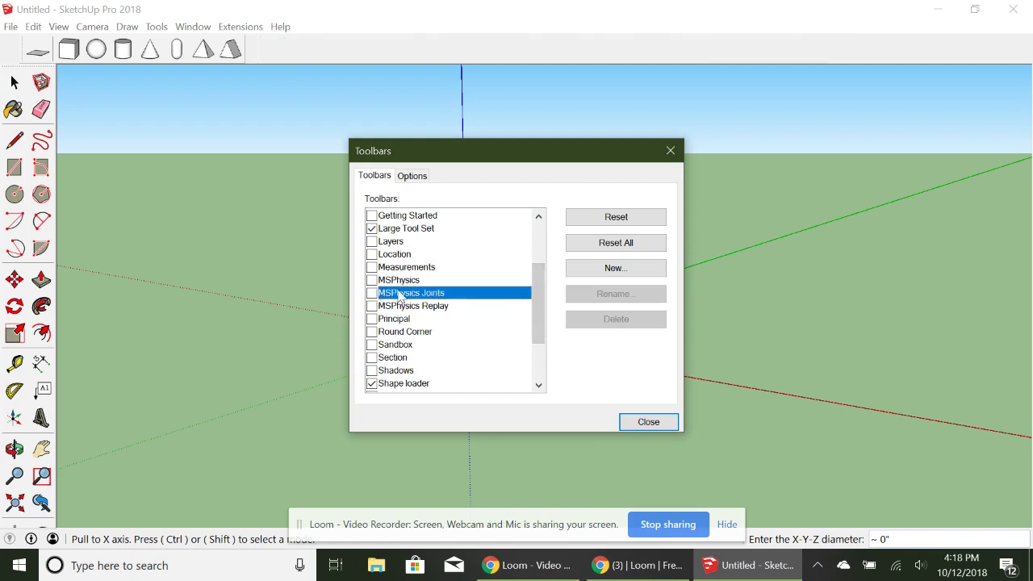
drag(539, 309, 447, 337)
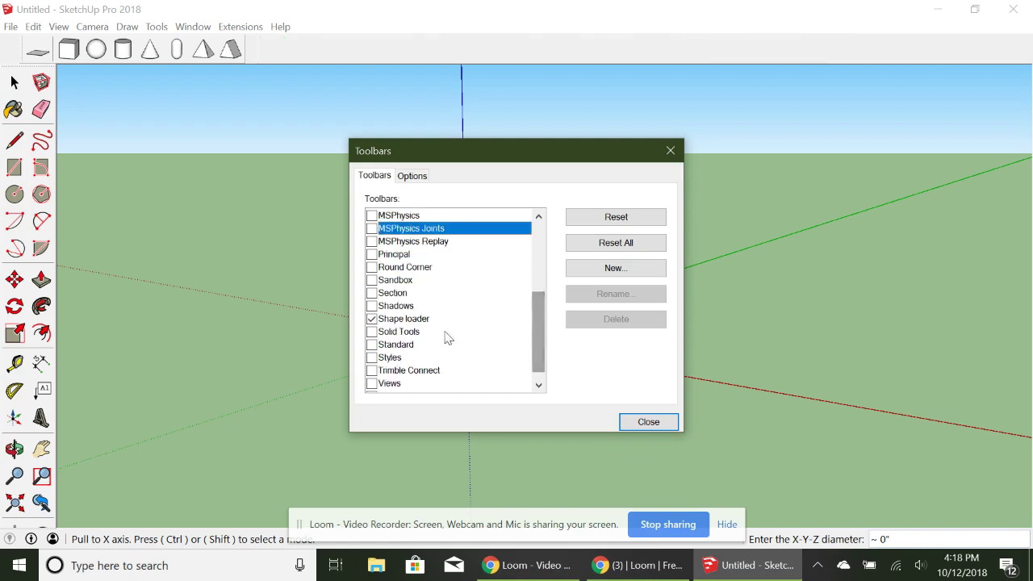
drag(543, 335, 411, 278)
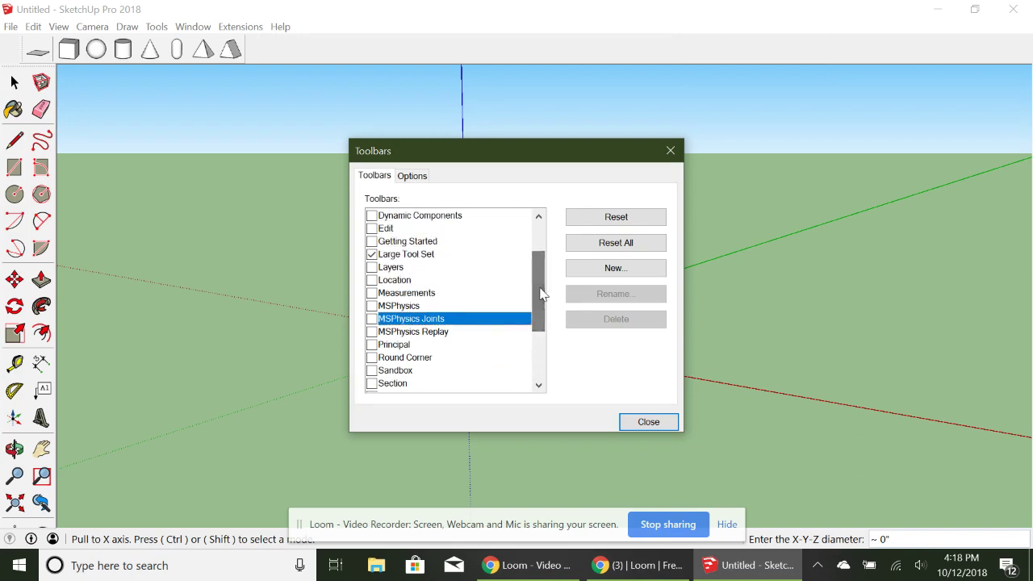
click(649, 422)
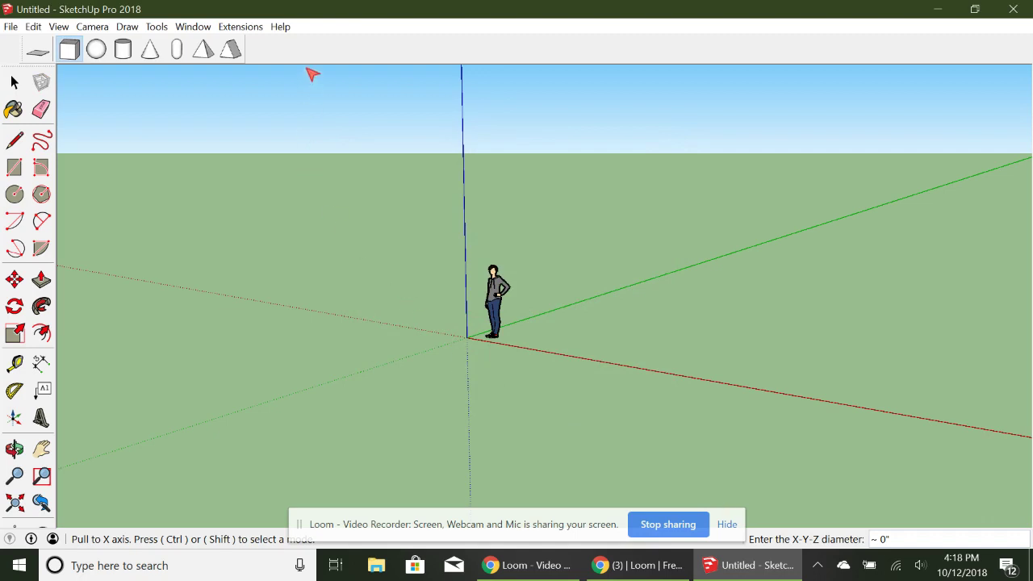
- Draw a large box beside the figure, pulling X, Y and Z separately, with its base about 9' 3" deep and reaching the origin
click(70, 52)
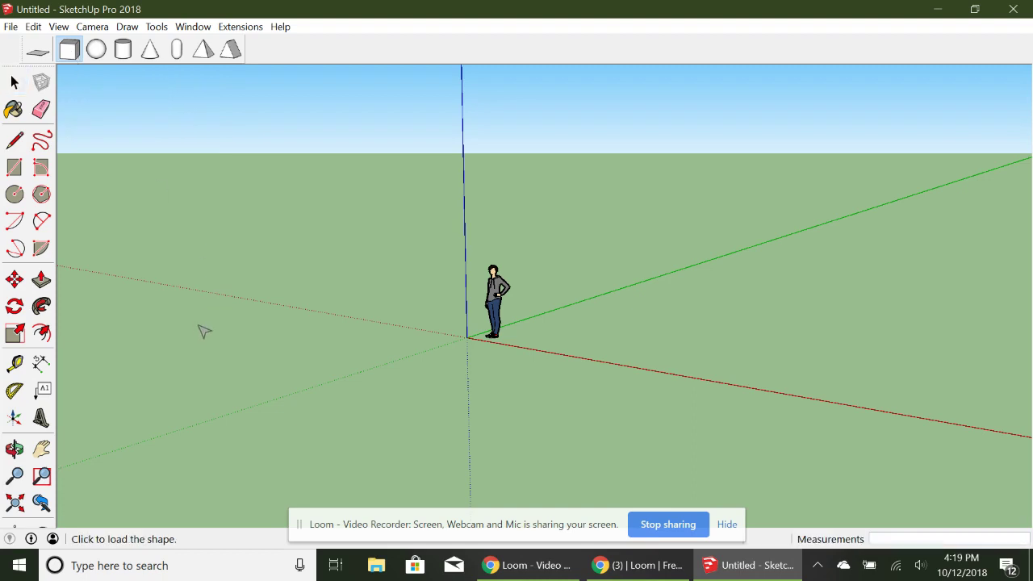
click(261, 339)
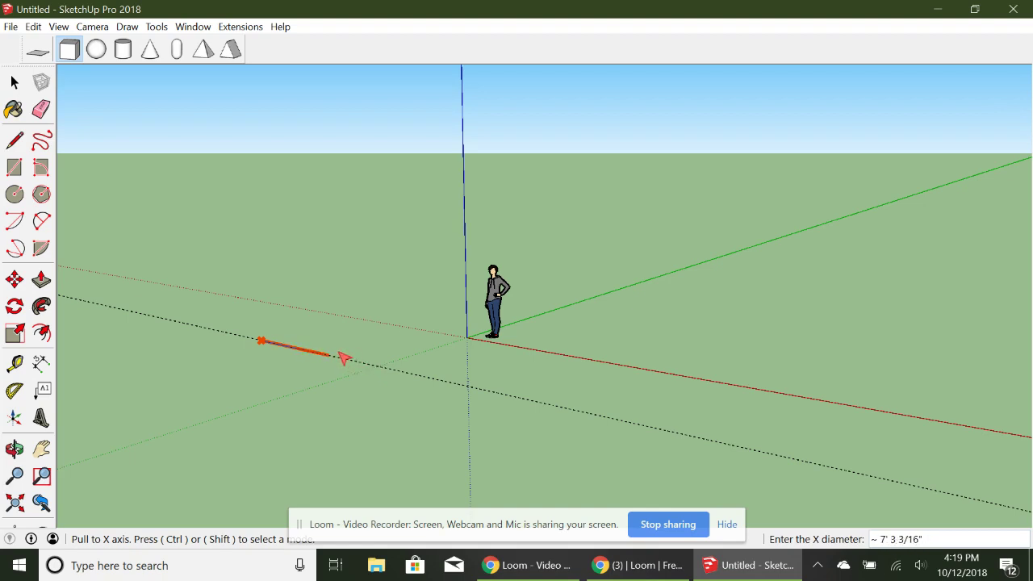
click(376, 365)
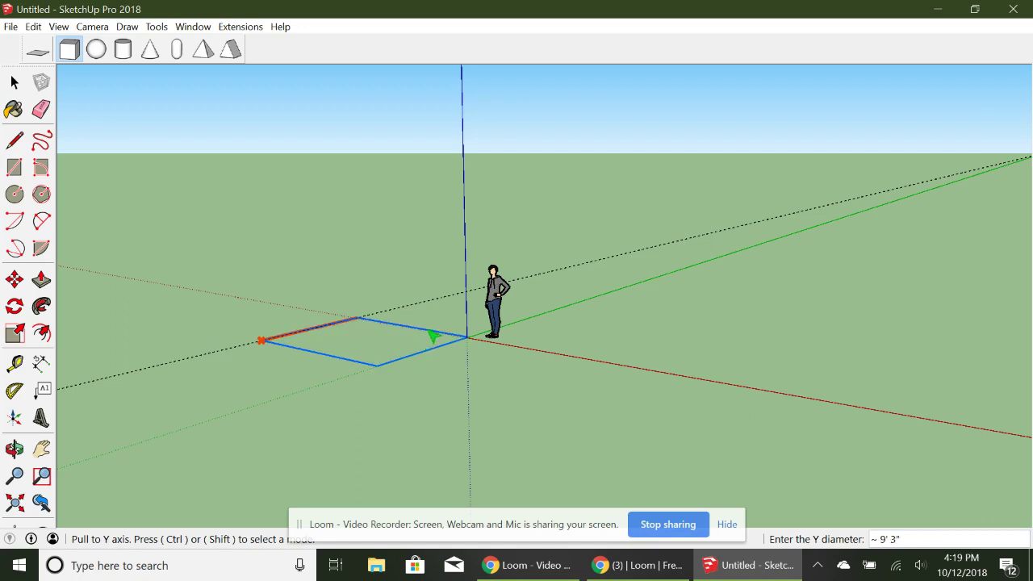
click(260, 340)
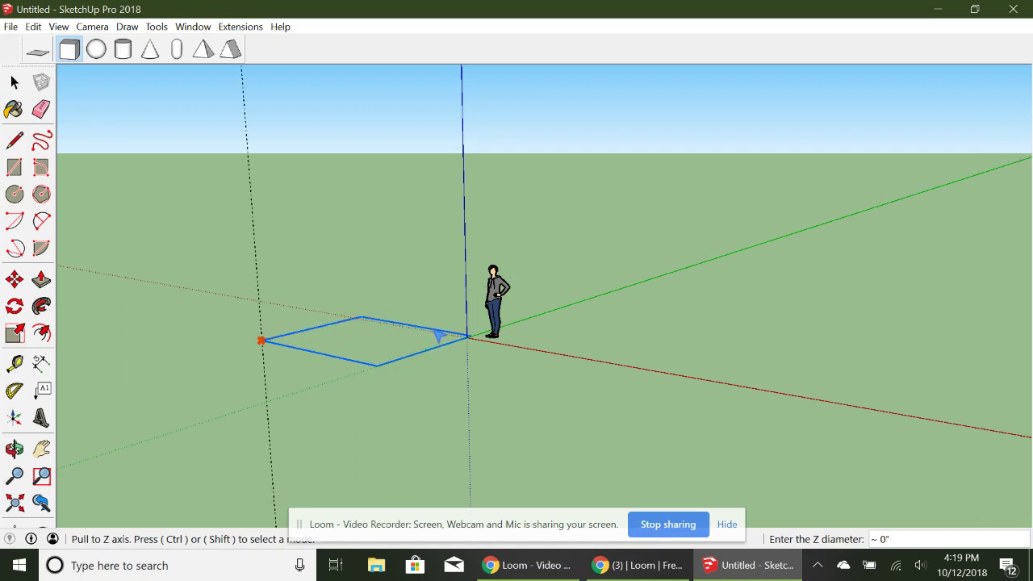
click(263, 230)
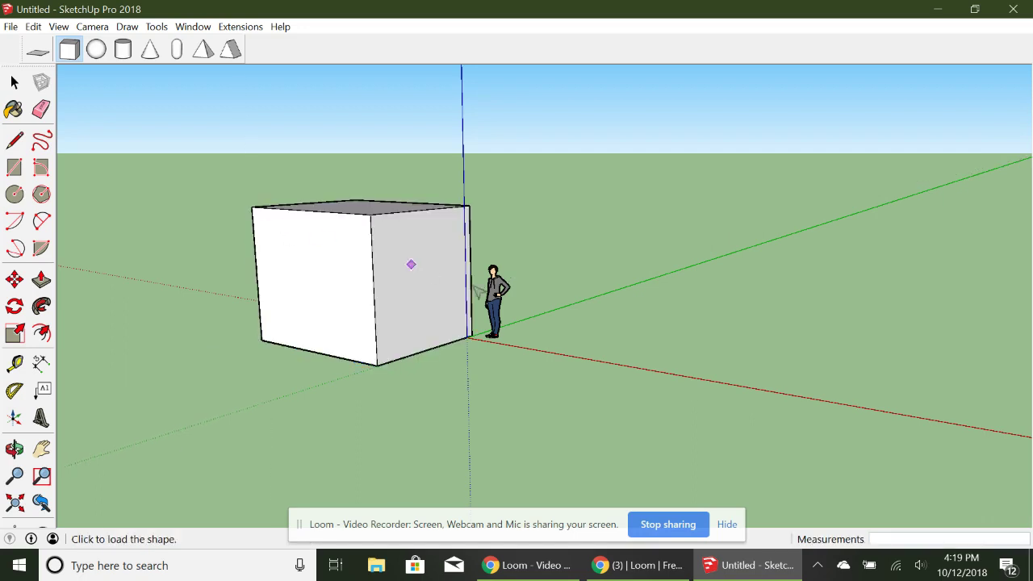
- Draw a small cube behind the red axis, using the uniform mode that pulls X, Y and Z together
click(577, 338)
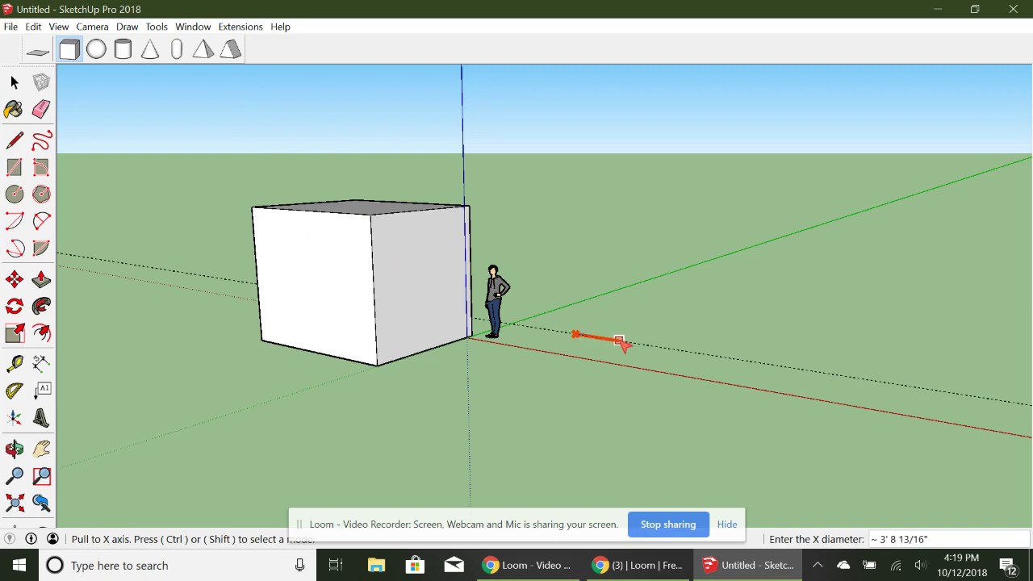
key(ctrl)
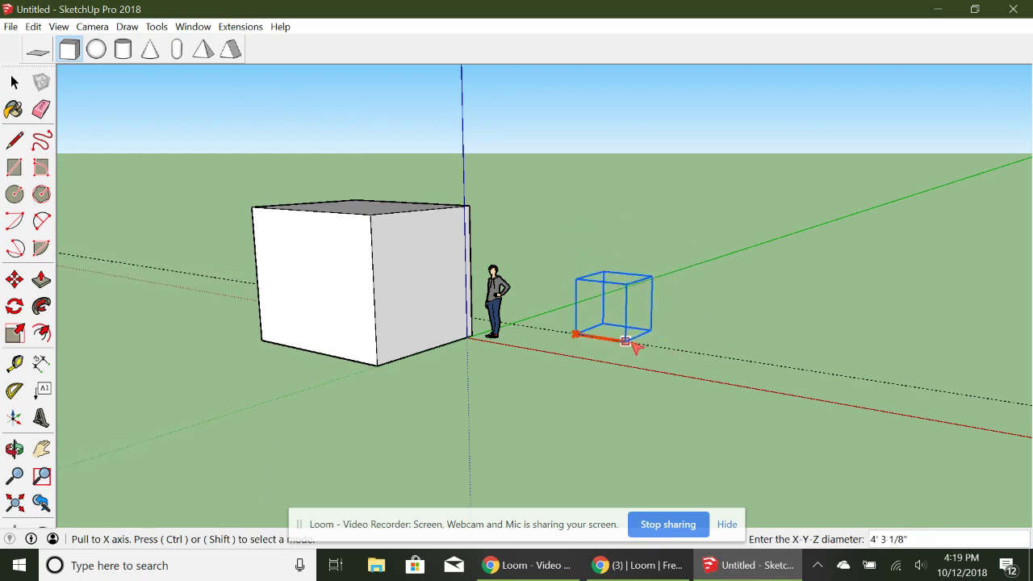
click(632, 339)
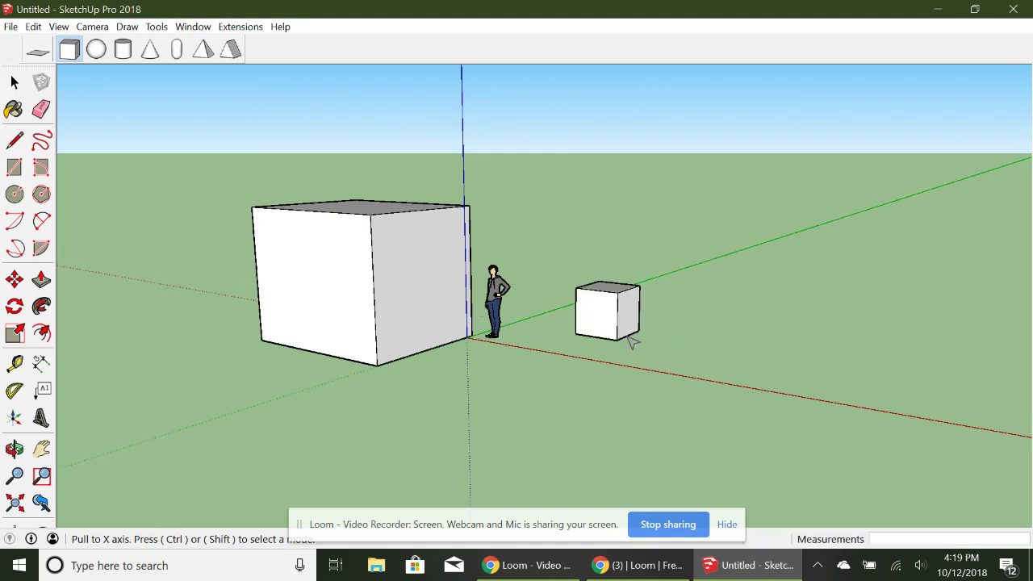
- Draw a long, low box in front of the red axis, parallel to it and about 10" high, with separately pulled dimensions
click(524, 388)
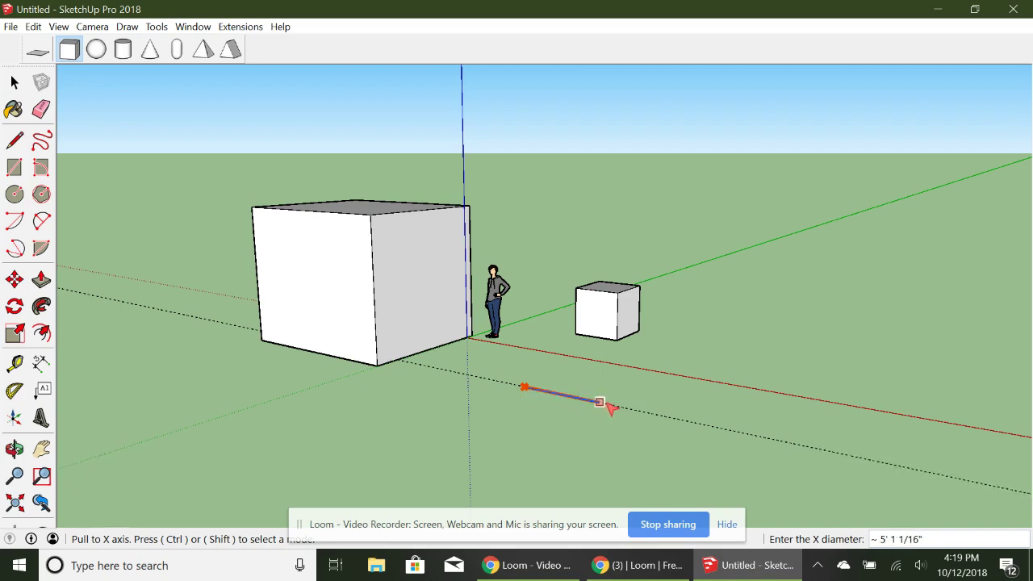
click(692, 421)
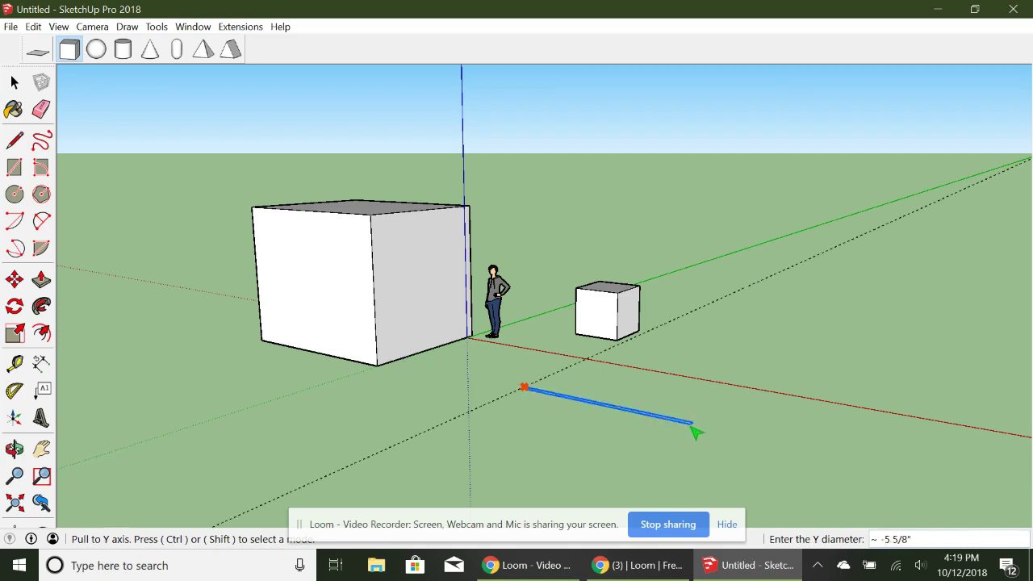
click(676, 430)
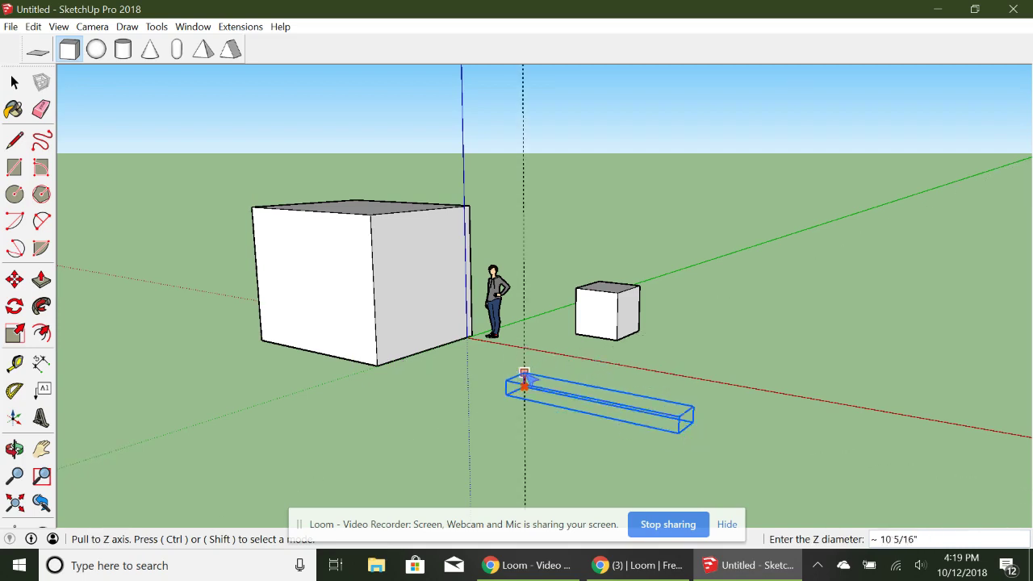
click(524, 377)
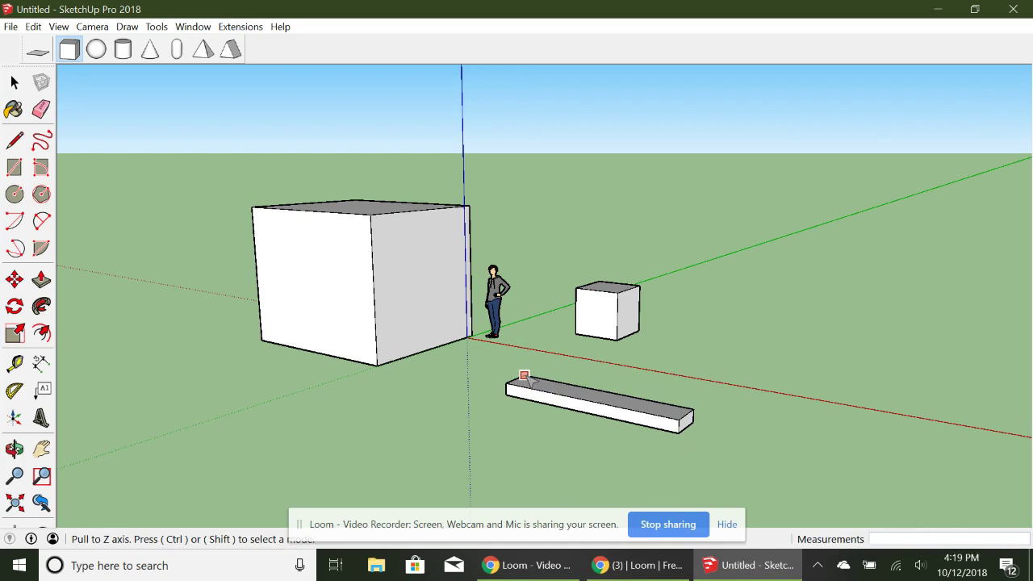
click(714, 306)
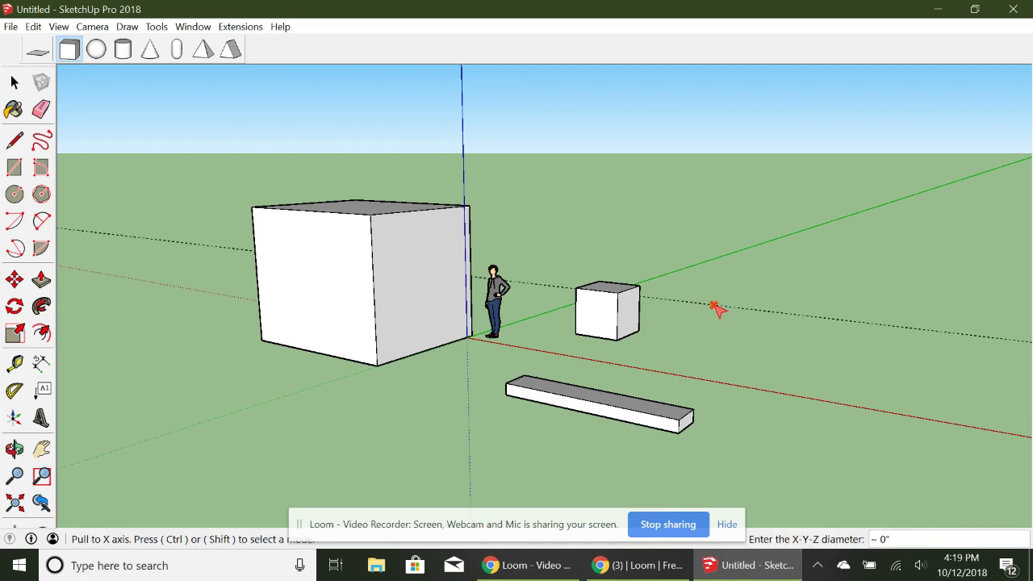
click(773, 313)
key(ctrl+z)
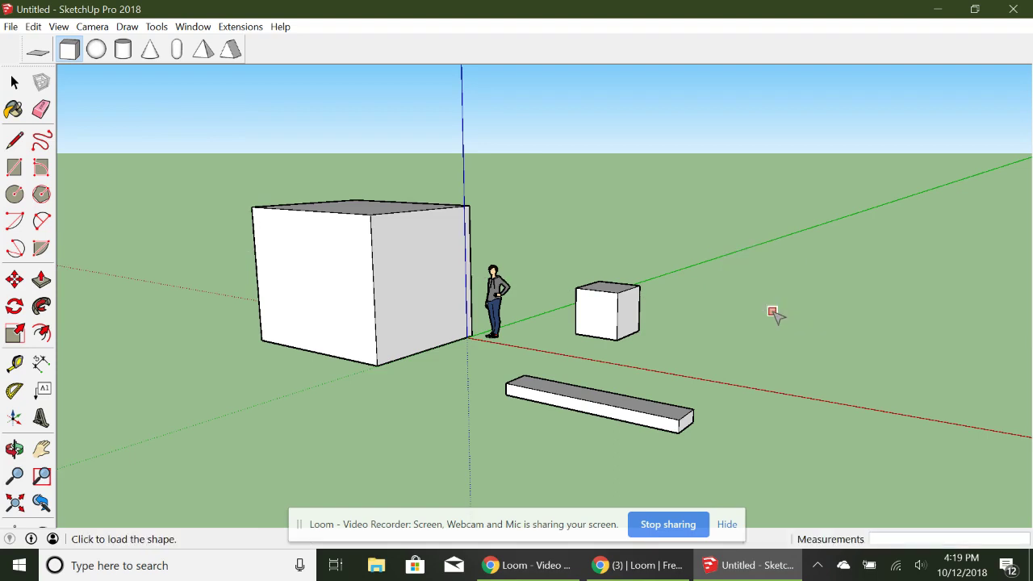
- Draw a sphere shape beyond the small cube, pulling its Z diameter taller than its width to make an upright ellipsoid
click(97, 50)
click(757, 348)
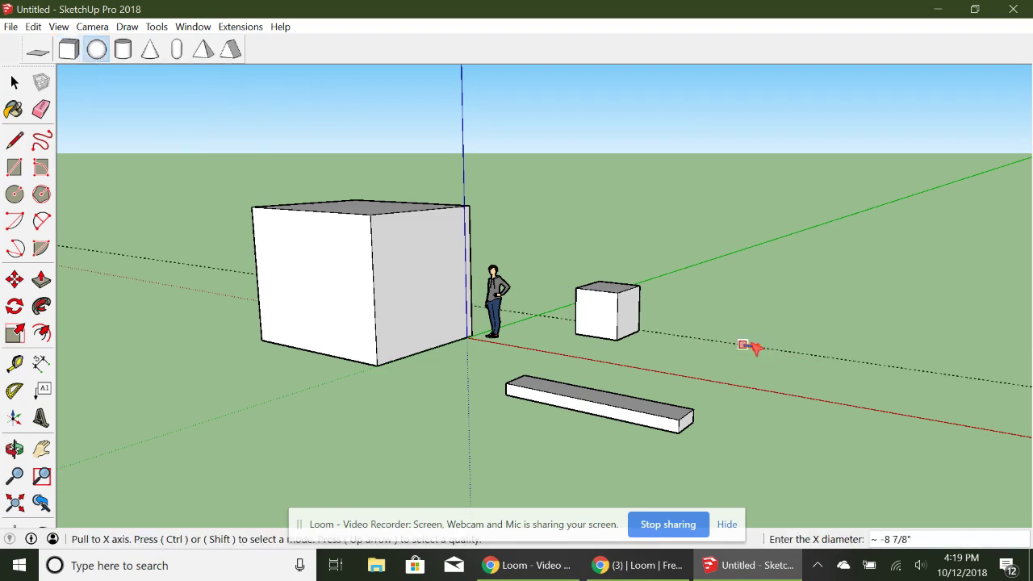
click(810, 355)
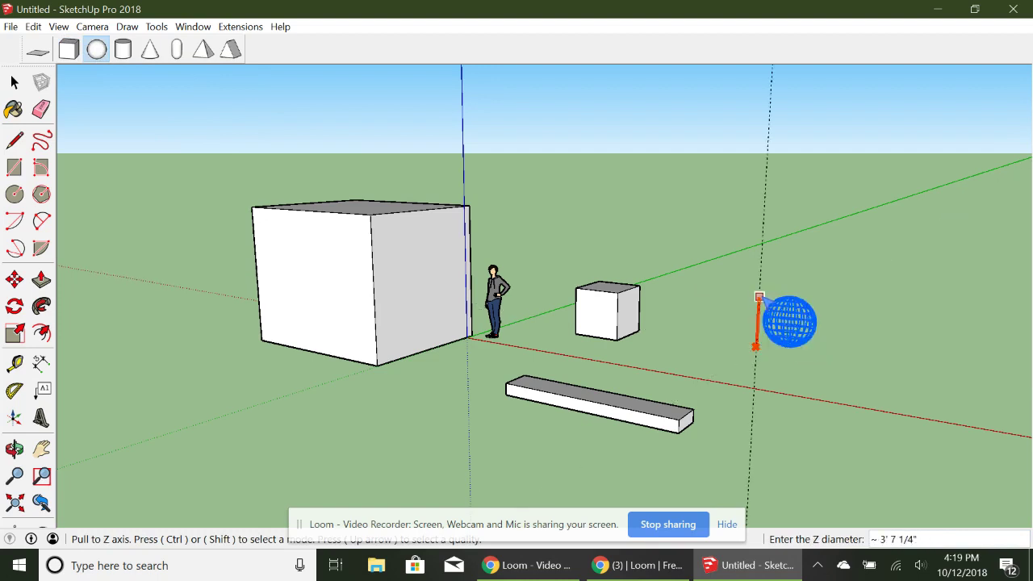
click(760, 273)
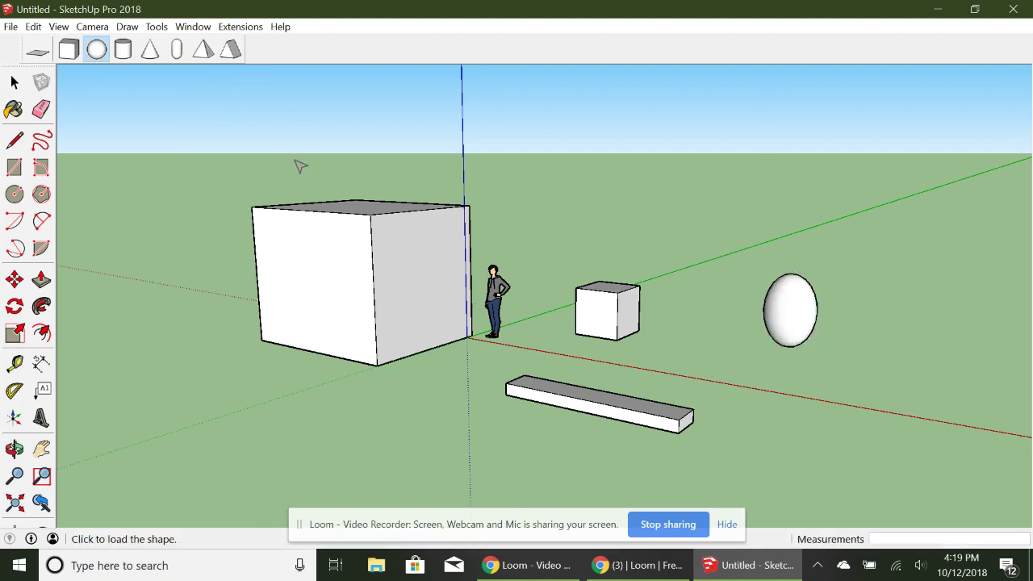
- Draw two uniform spheres near the red axis, one beside the ellipsoid and one beside the long, low box
click(16, 450)
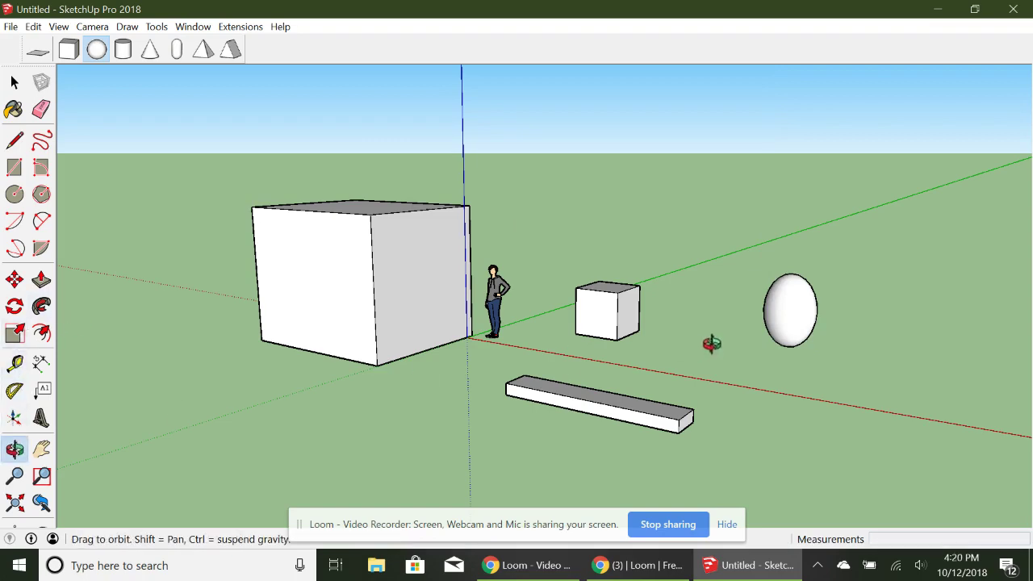
drag(783, 312, 751, 364)
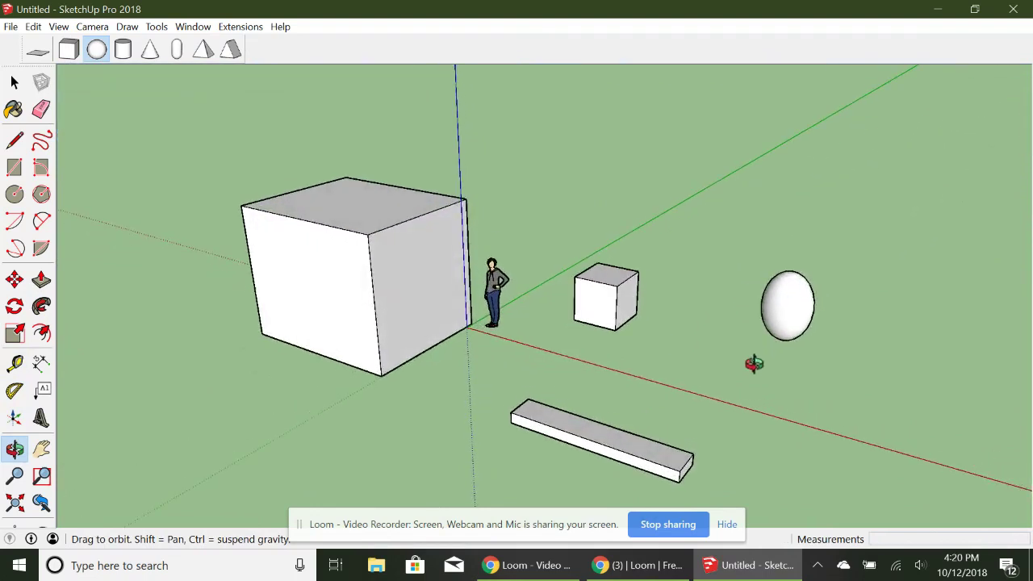
click(98, 51)
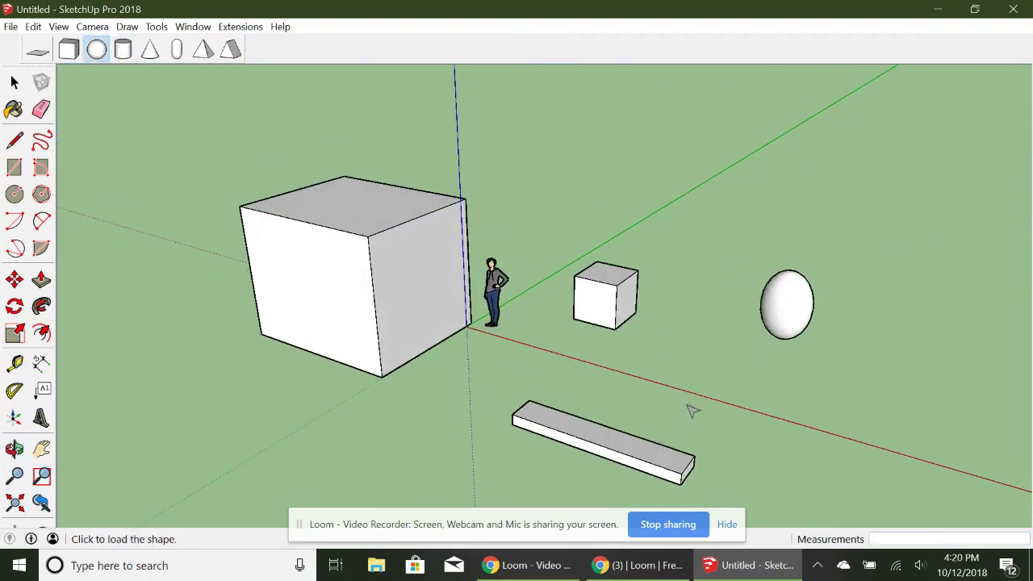
click(690, 364)
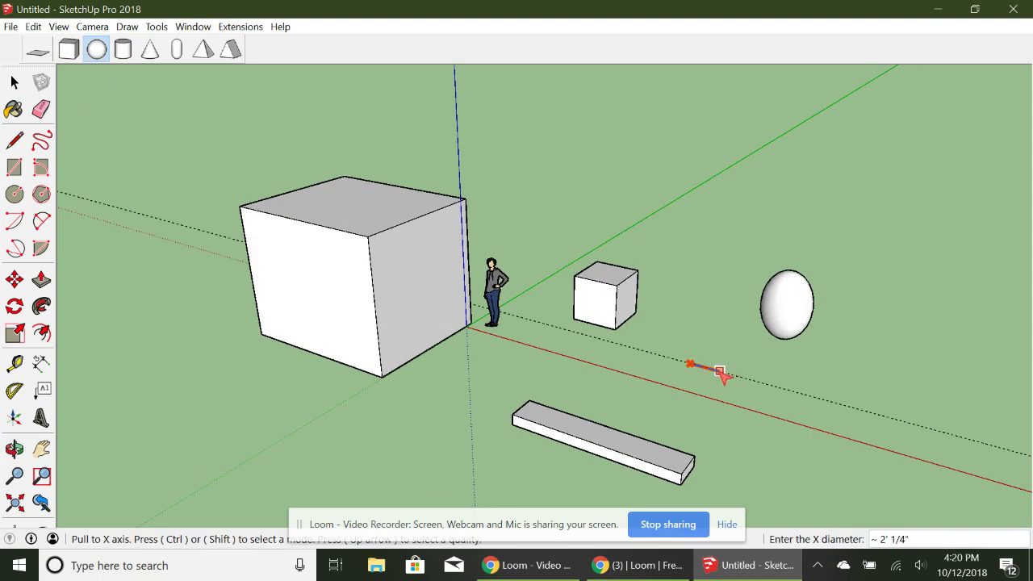
click(728, 375)
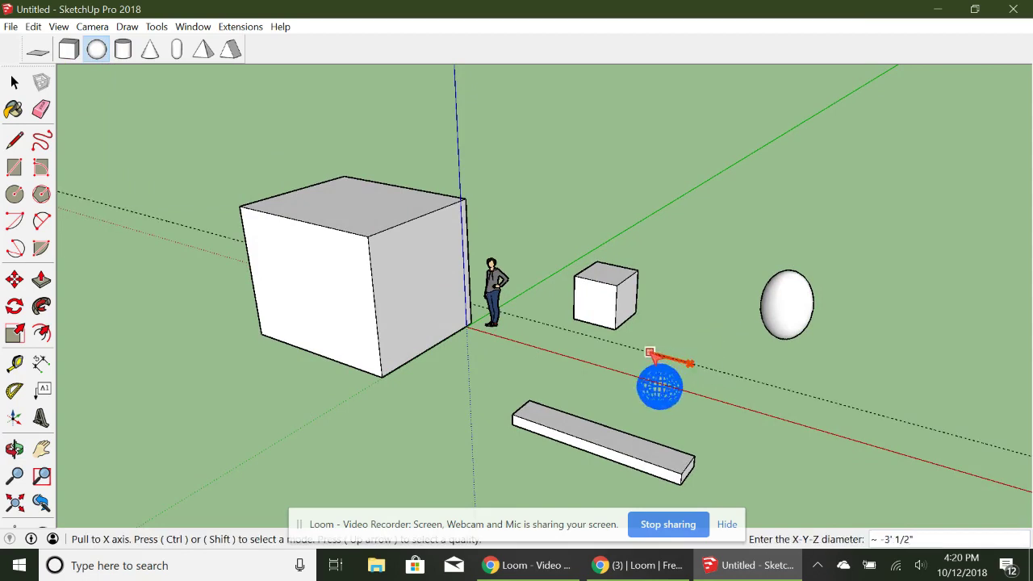
click(732, 376)
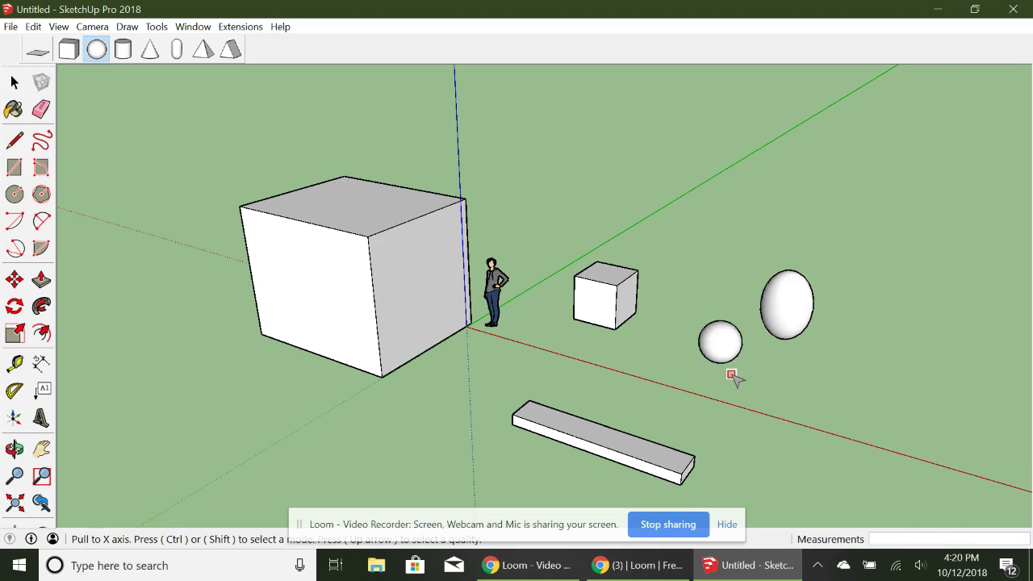
click(678, 381)
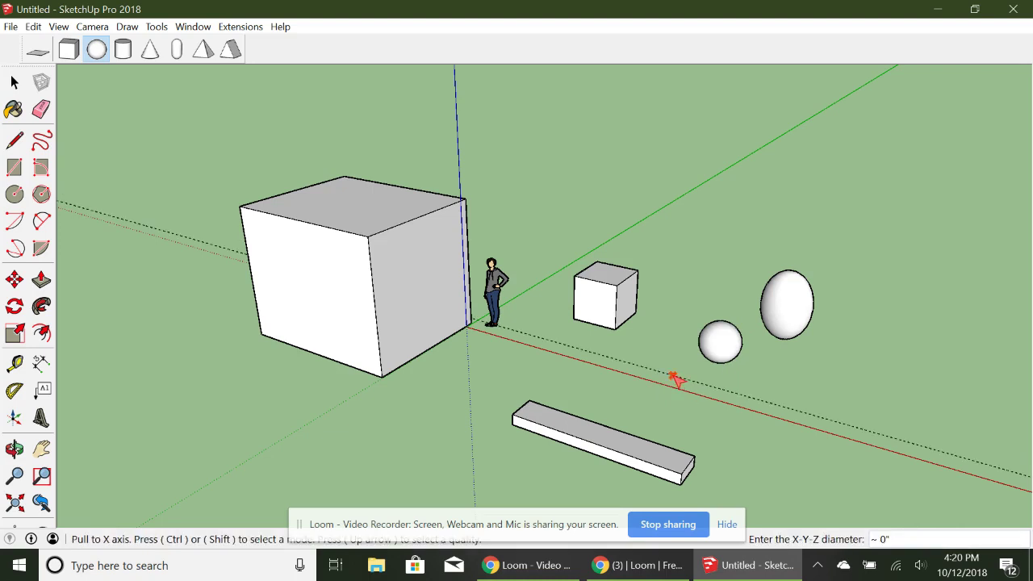
click(623, 361)
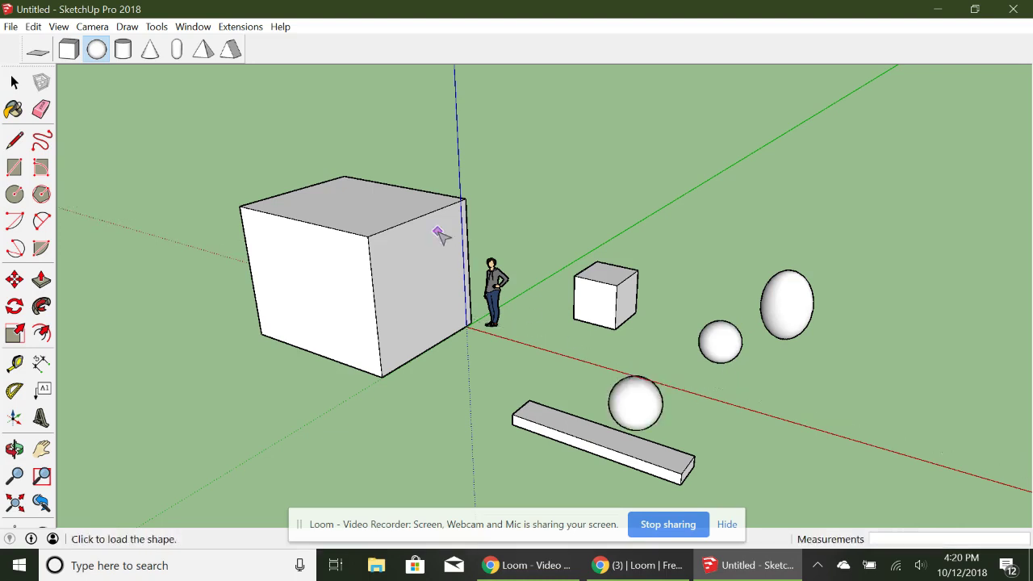
- Draw a uniform cube on the open side of the large box, pulling it in the negative X direction
click(14, 449)
drag(330, 387, 226, 426)
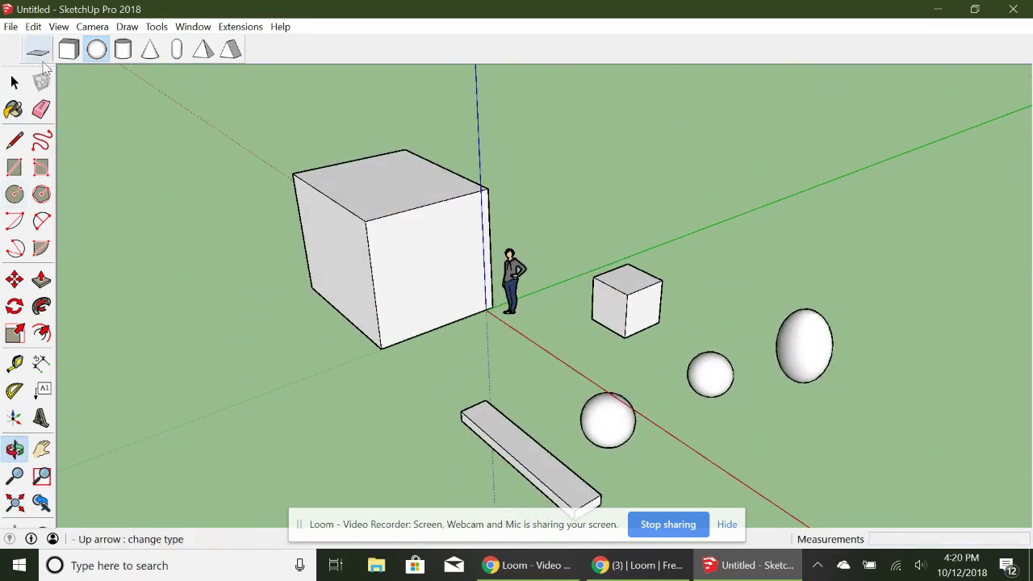
click(69, 49)
click(181, 274)
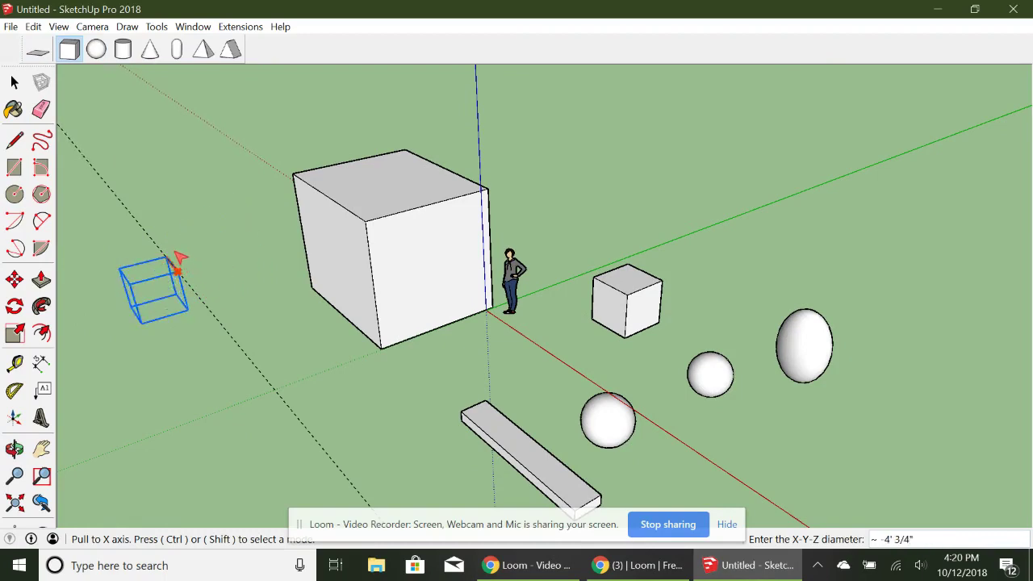
click(156, 243)
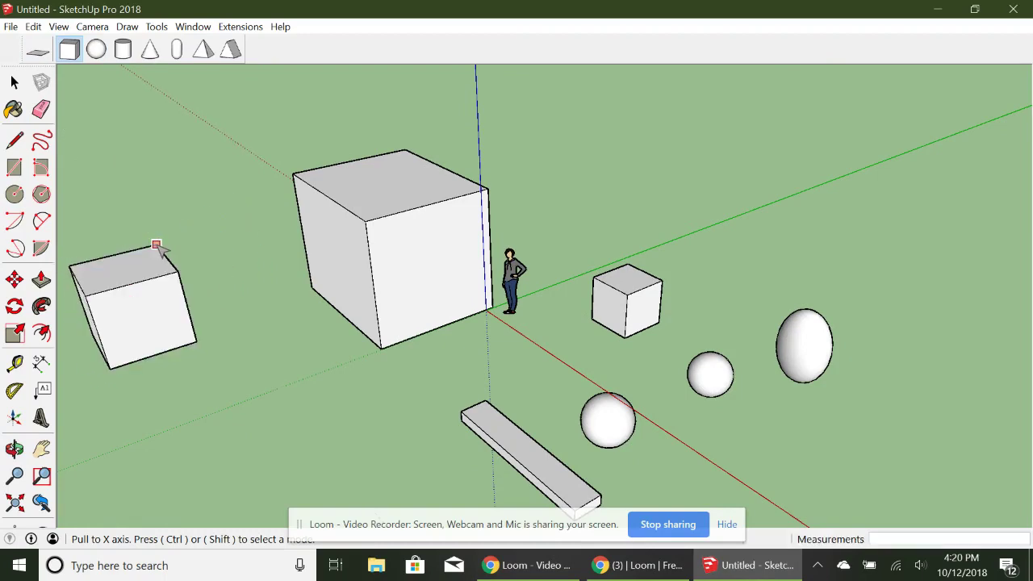
click(15, 449)
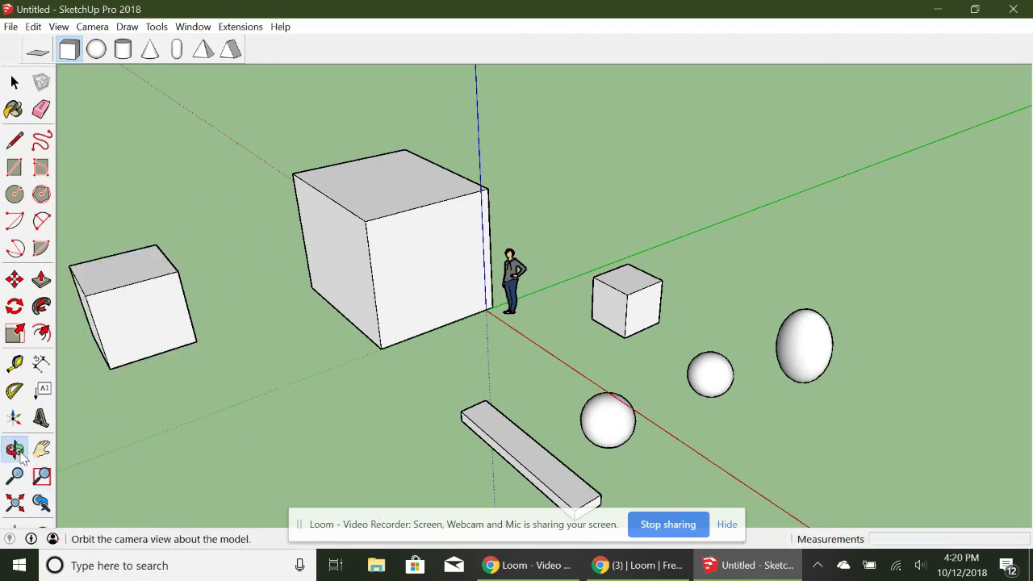
drag(161, 375, 131, 353)
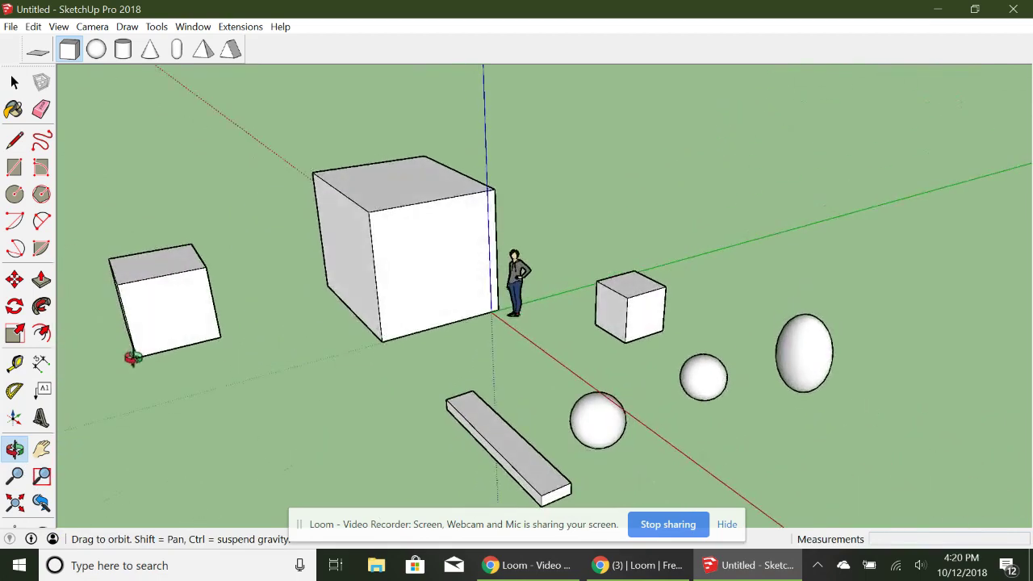
click(96, 50)
click(68, 50)
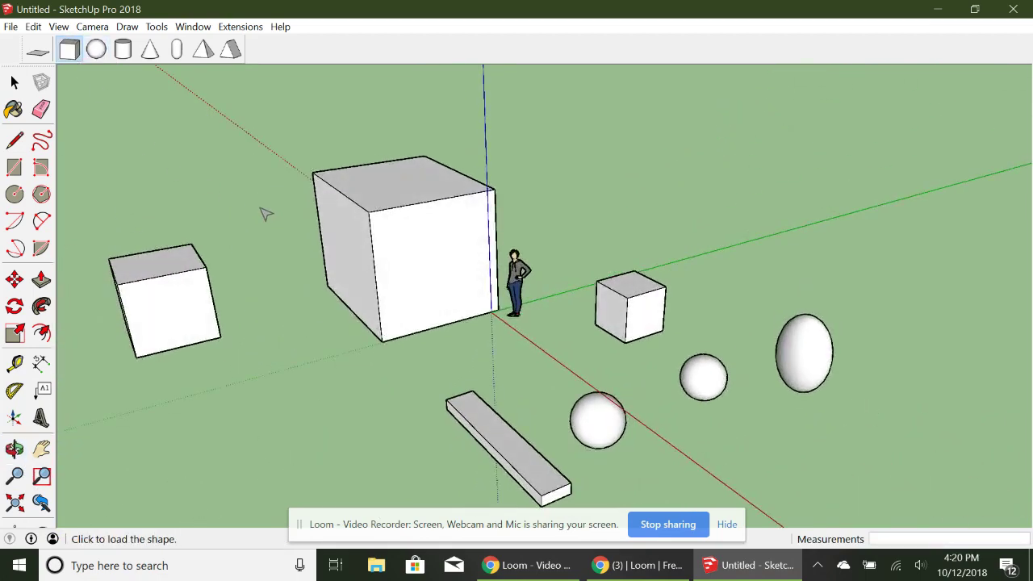
click(41, 450)
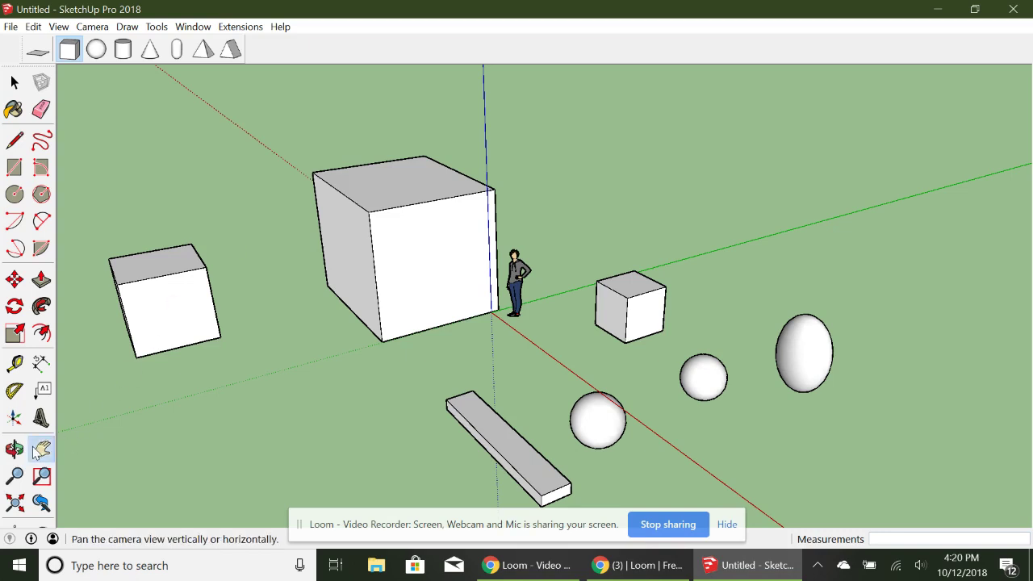
drag(572, 295, 234, 343)
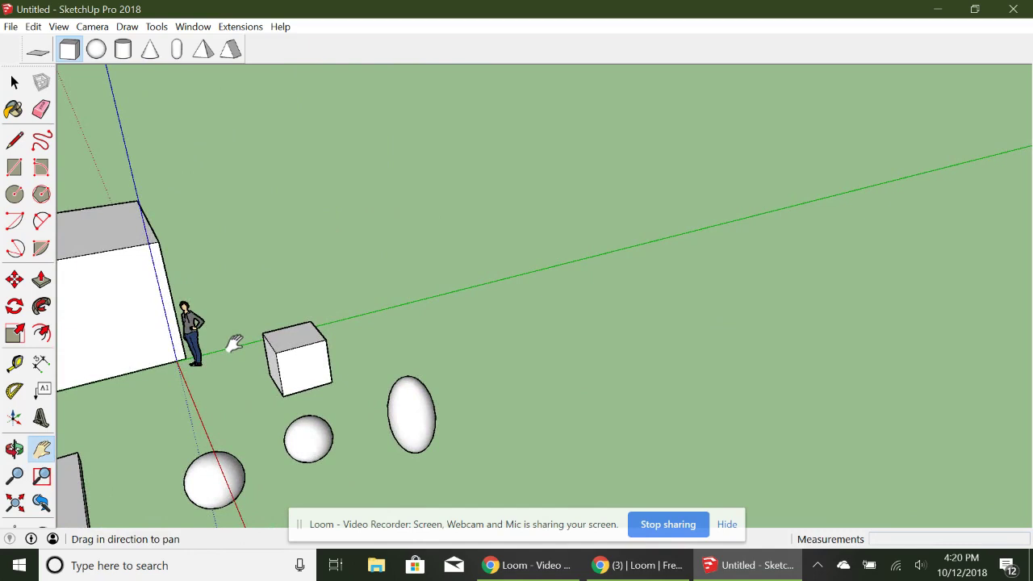
key(space)
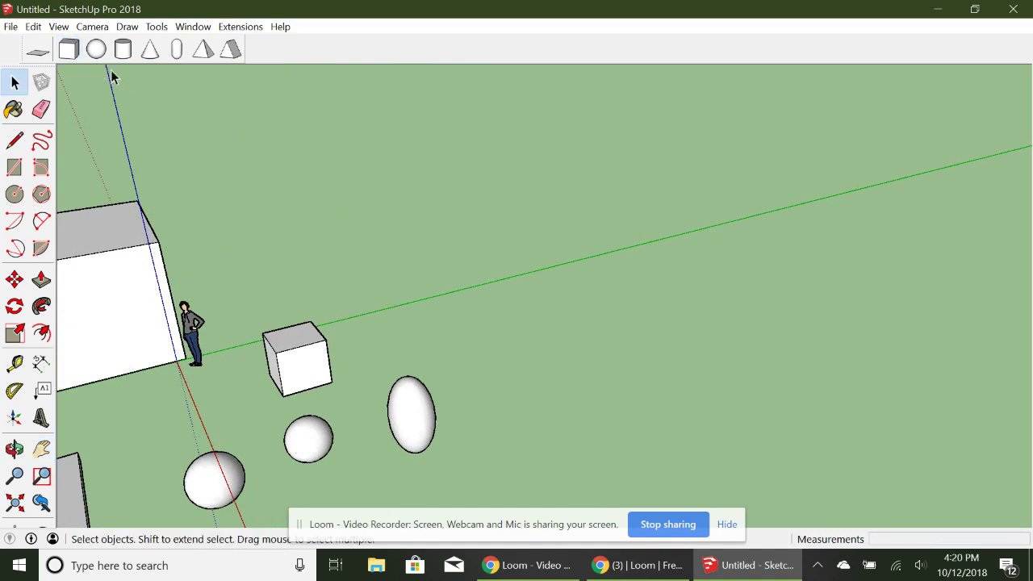
click(69, 49)
click(456, 258)
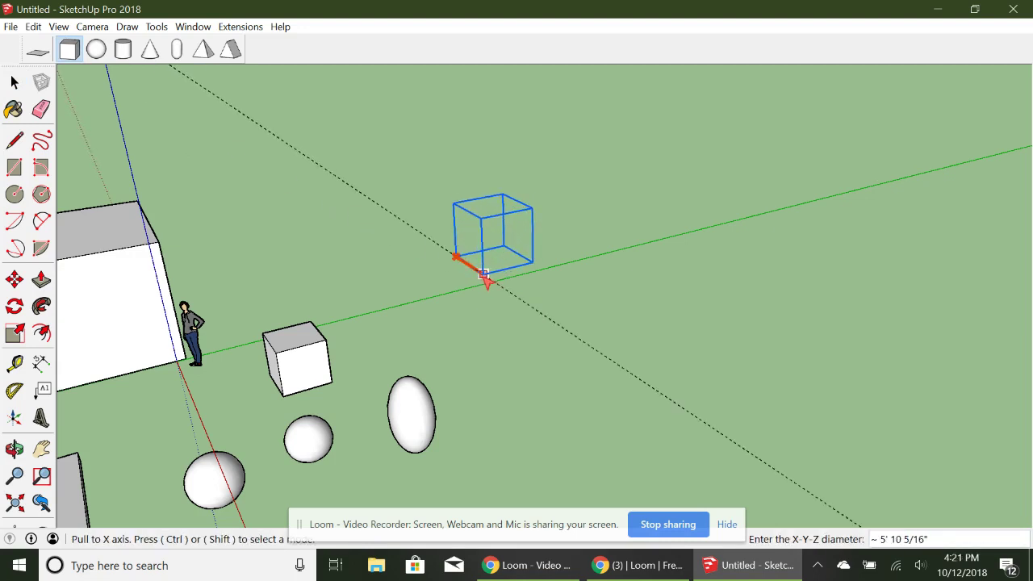
key(ctrl)
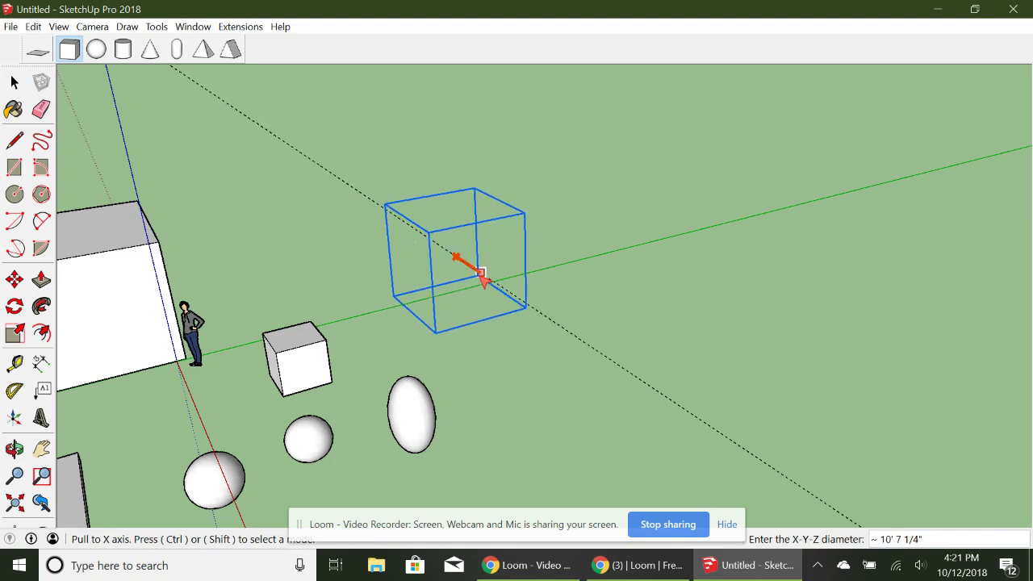
key(shift)
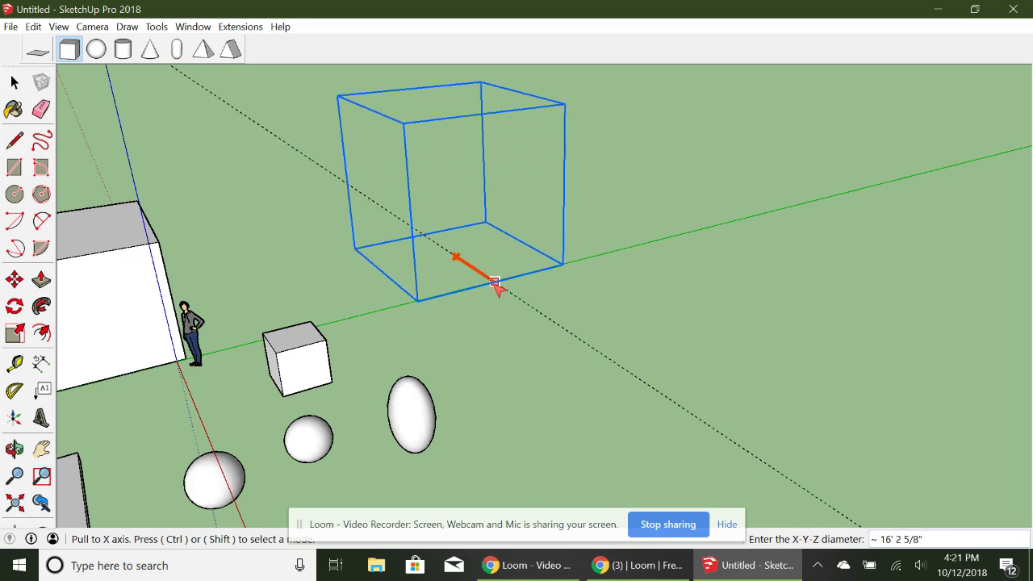
key(shift)
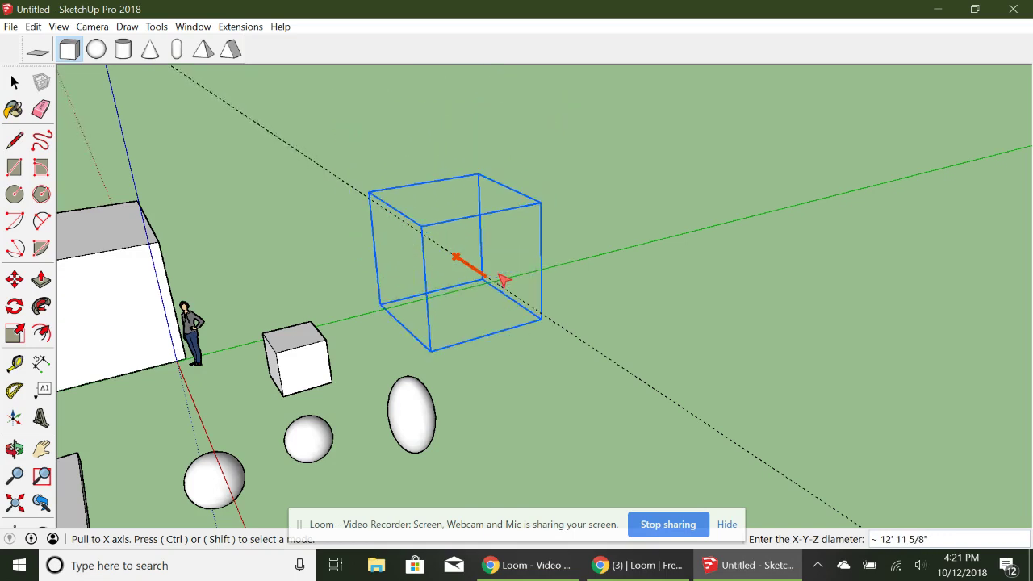
click(13, 448)
drag(447, 305, 602, 327)
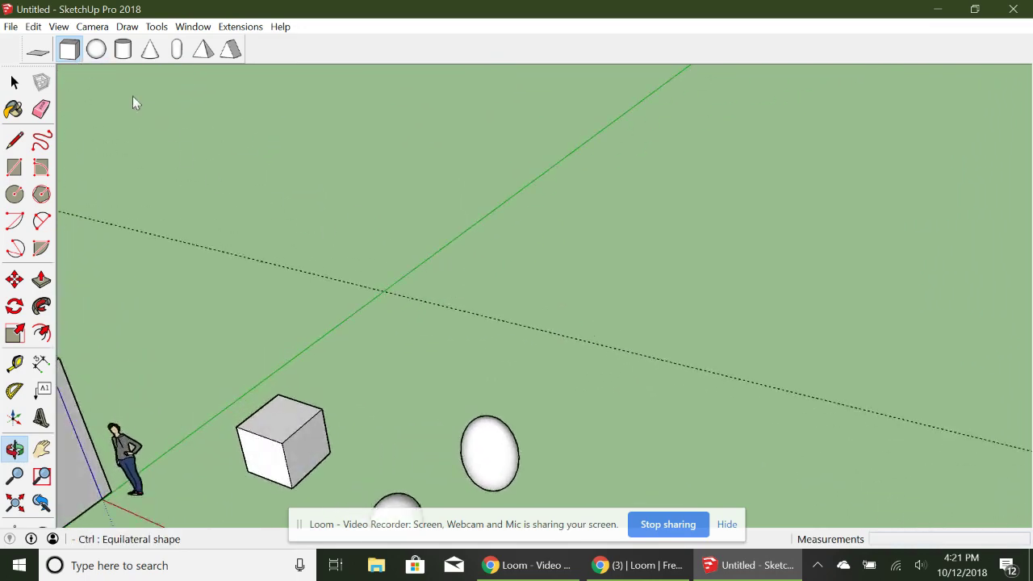
- Start a uniform box beside the green axis, beyond the upright ellipsoid, and switch its anchor repeatedly between corner and centre
click(69, 49)
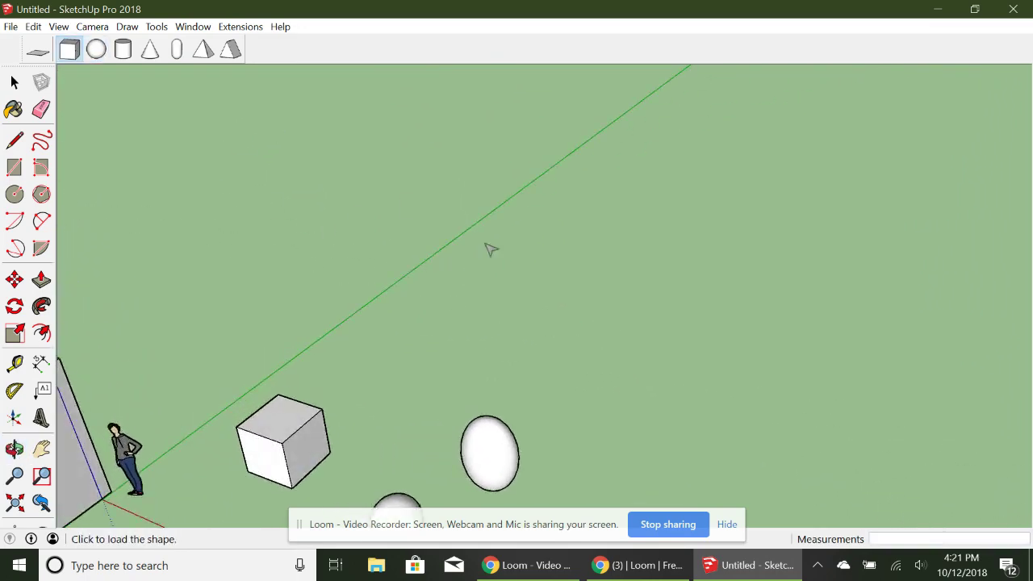
click(510, 257)
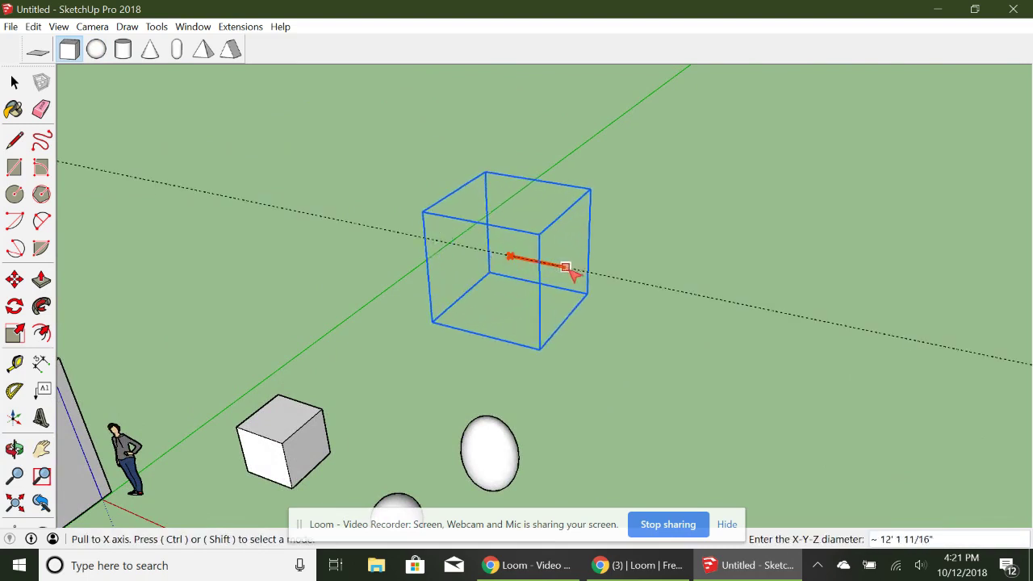
key(ctrl)
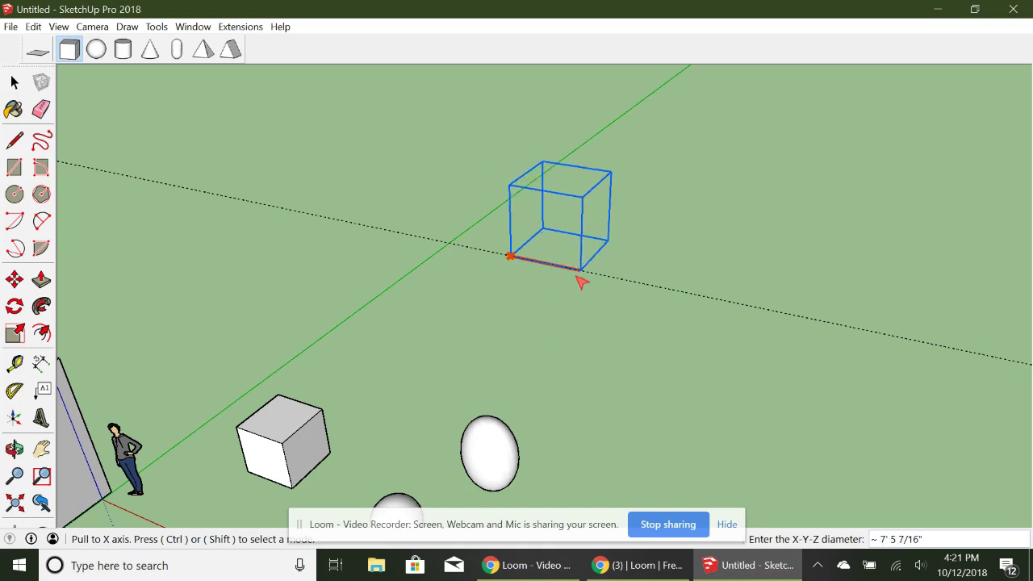
key(ctrl)
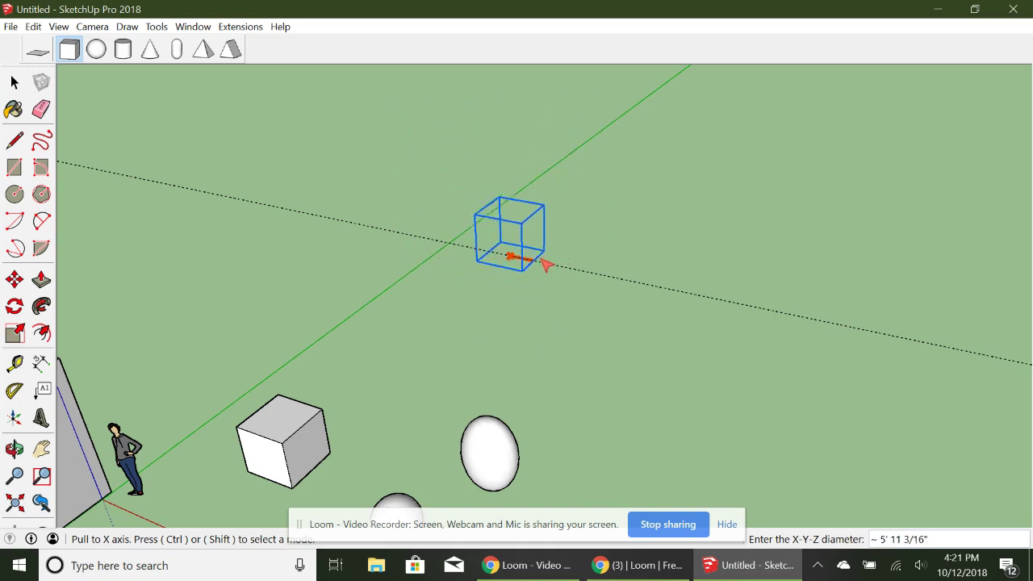
key(ctrl)
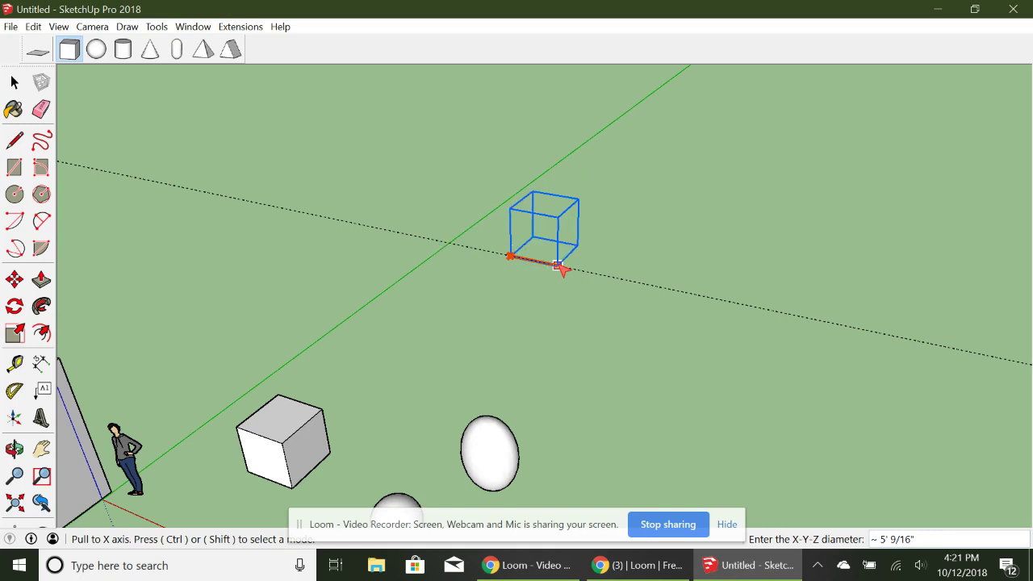
key(ctrl)
key(ctrl)
key(ctrl)
key(ctrl)
key(ctrl)
key(ctrl)
key(ctrl)
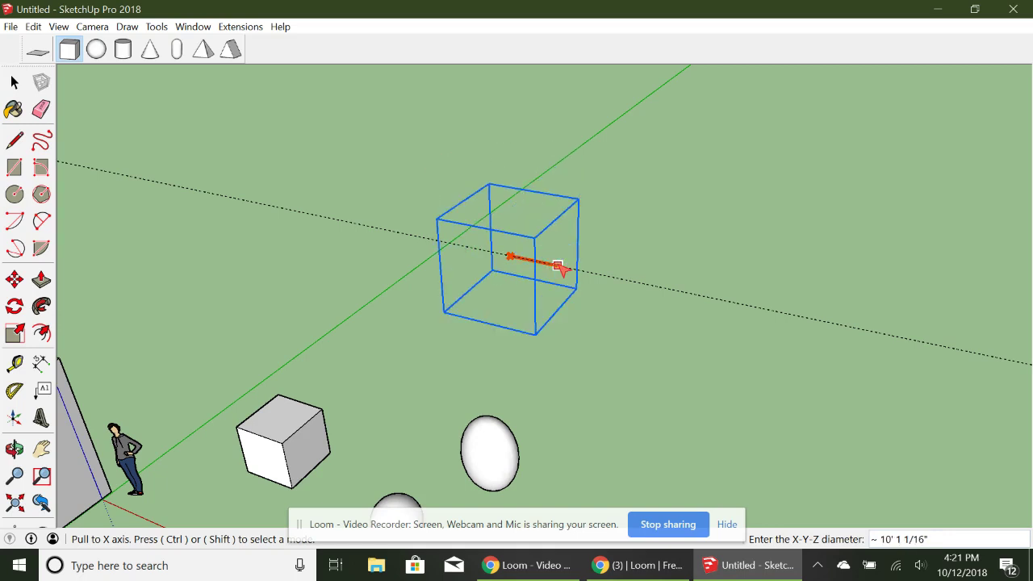
key(ctrl)
key(ctrl)
key(ctrl)
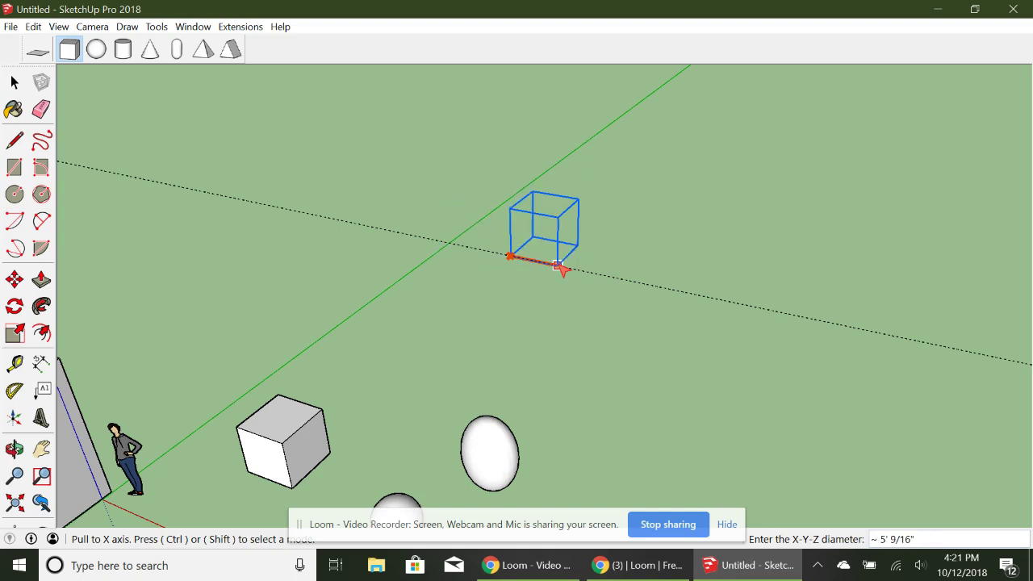
key(ctrl)
key(ctrl)
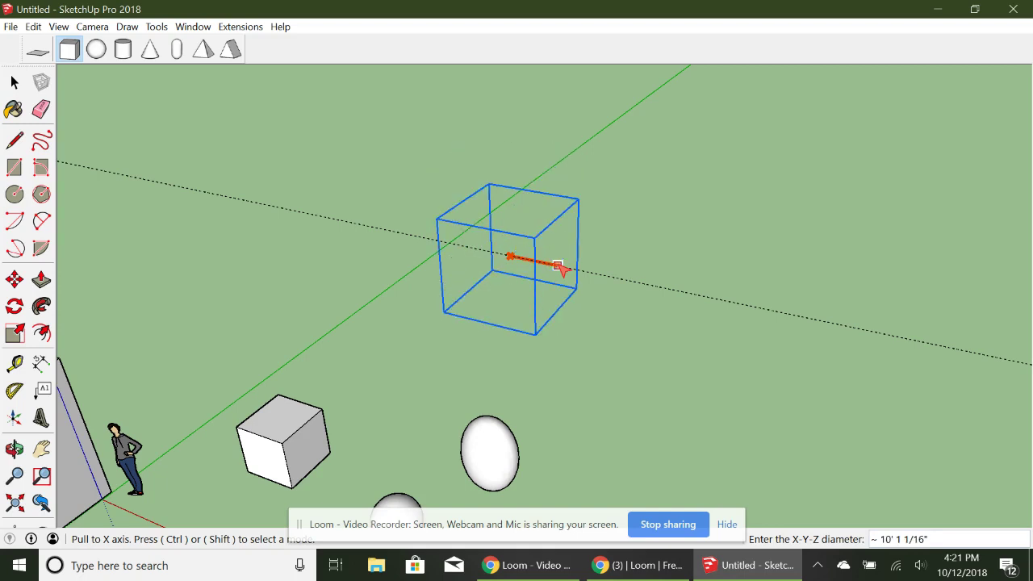
- Toggle the centre-anchored box preview between resting its base on the ground and centring its height on the start point
key(shift)
key(shift)
key(shift)
key(shift)
key(shift)
key(shift)
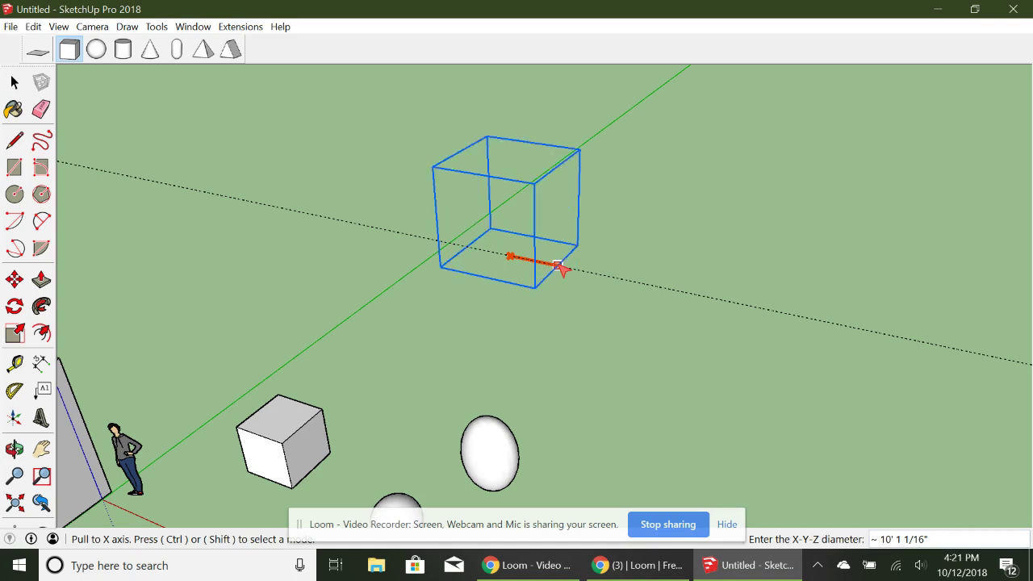
key(shift)
key(shift)
key(shift)
key(shift)
- Switch the box preview back to its corner anchor and place the uniform cube beside the green axis
key(ctrl)
key(ctrl)
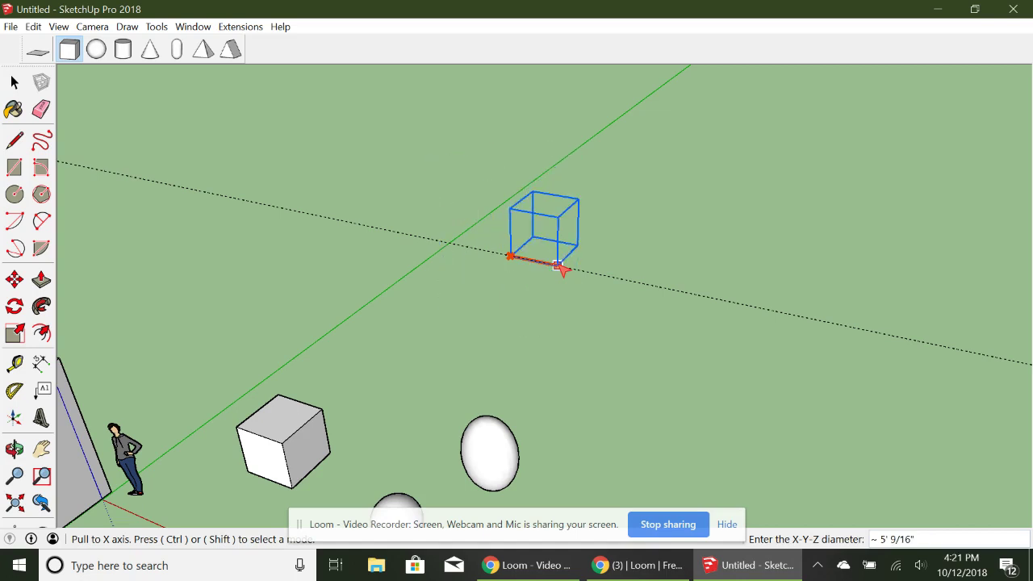
key(ctrl)
key(ctrl)
key(ctrl)
key(ctrl)
key(ctrl)
key(ctrl)
key(ctrl)
key(ctrl)
key(ctrl)
click(585, 267)
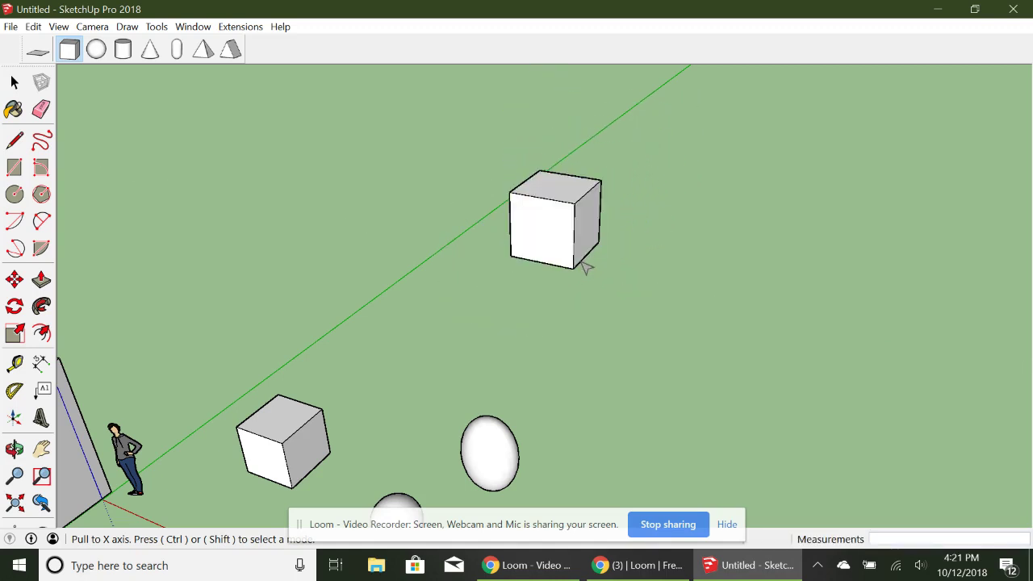
- Draw a flat, centre-anchored rectangle with the box shape beside the new cube, about 8' along X, leaving the Z diameter at 0"
click(647, 304)
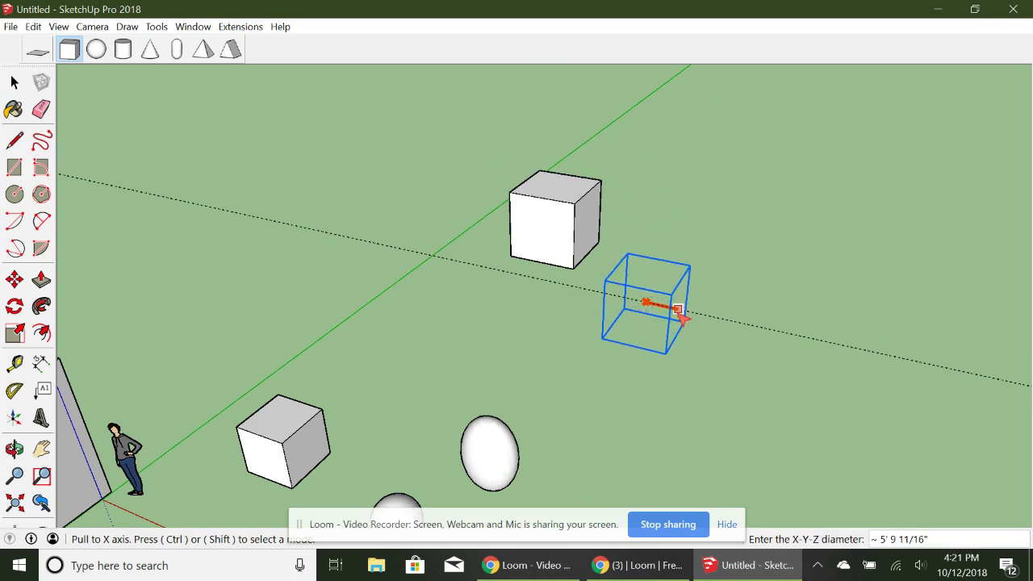
key(ctrl)
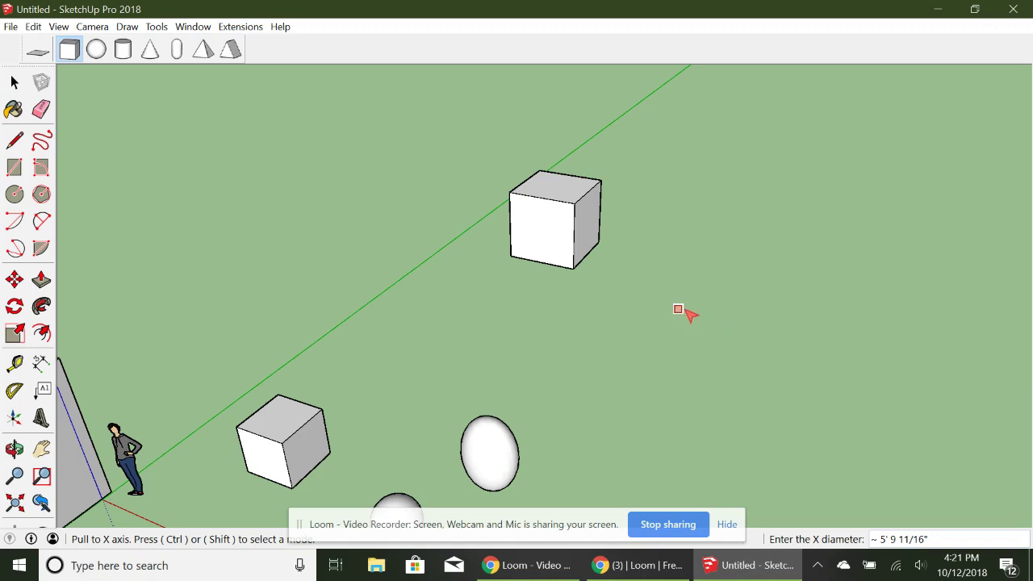
click(69, 49)
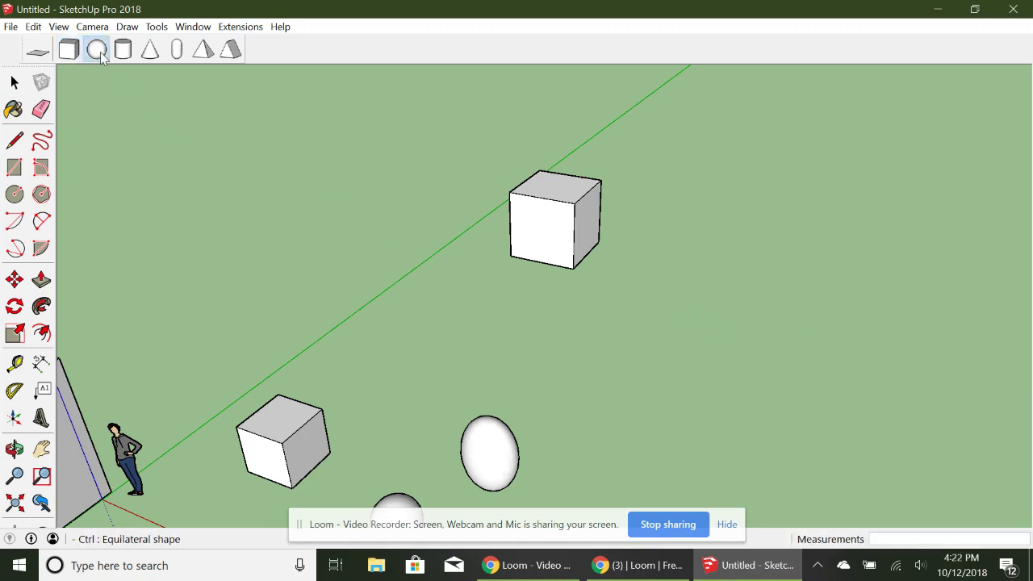
click(680, 285)
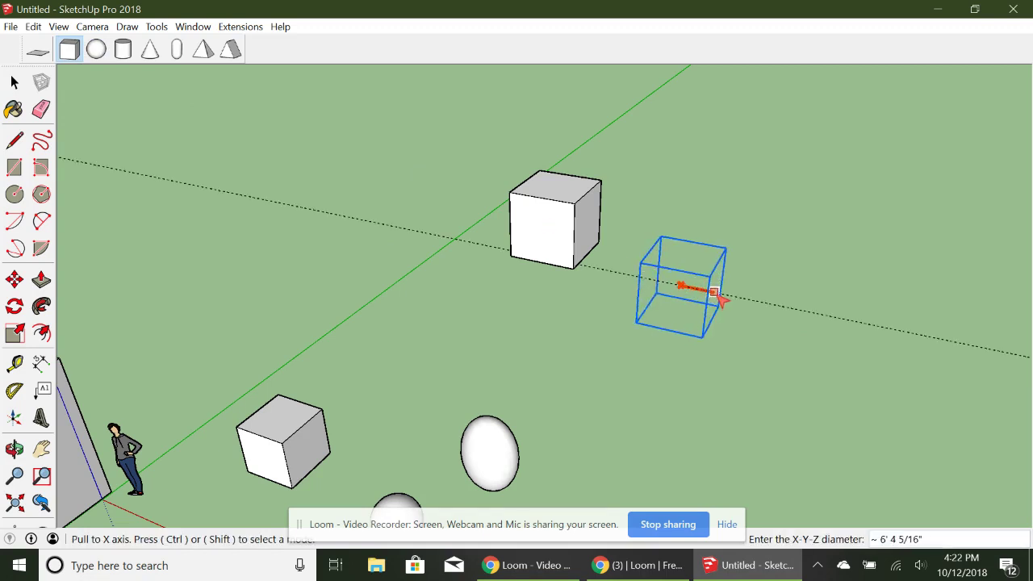
key(ctrl)
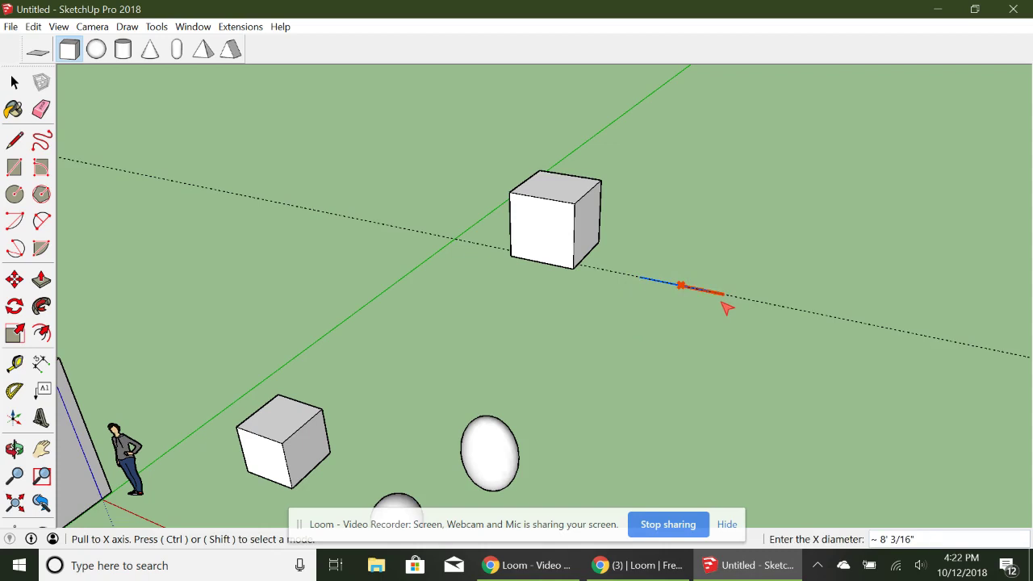
click(724, 303)
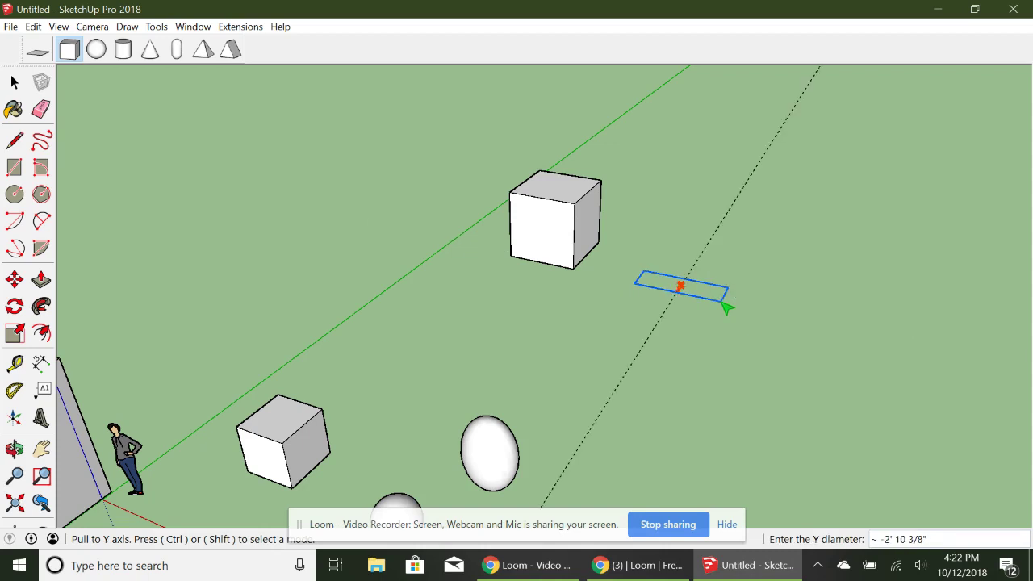
click(707, 280)
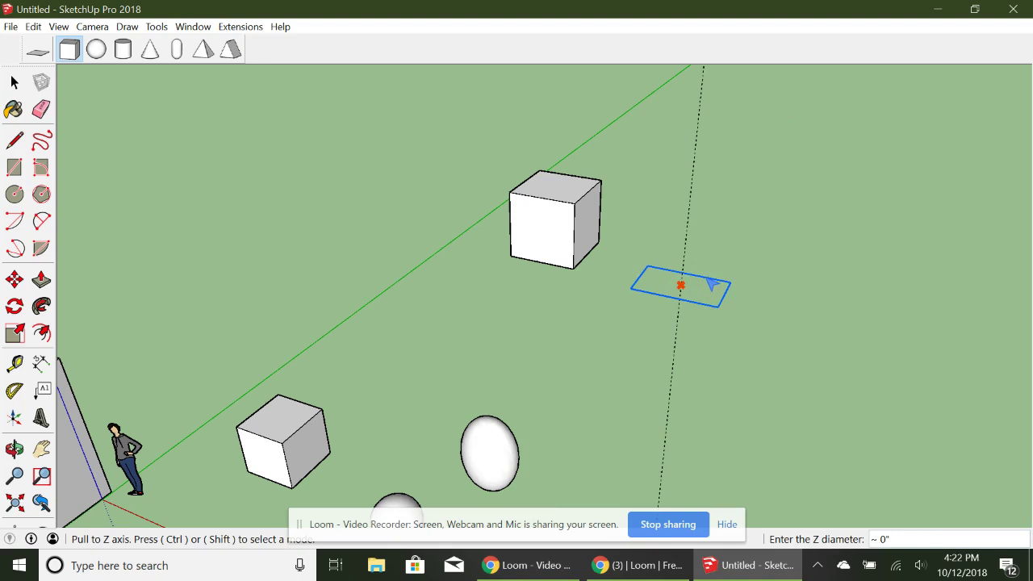
click(685, 232)
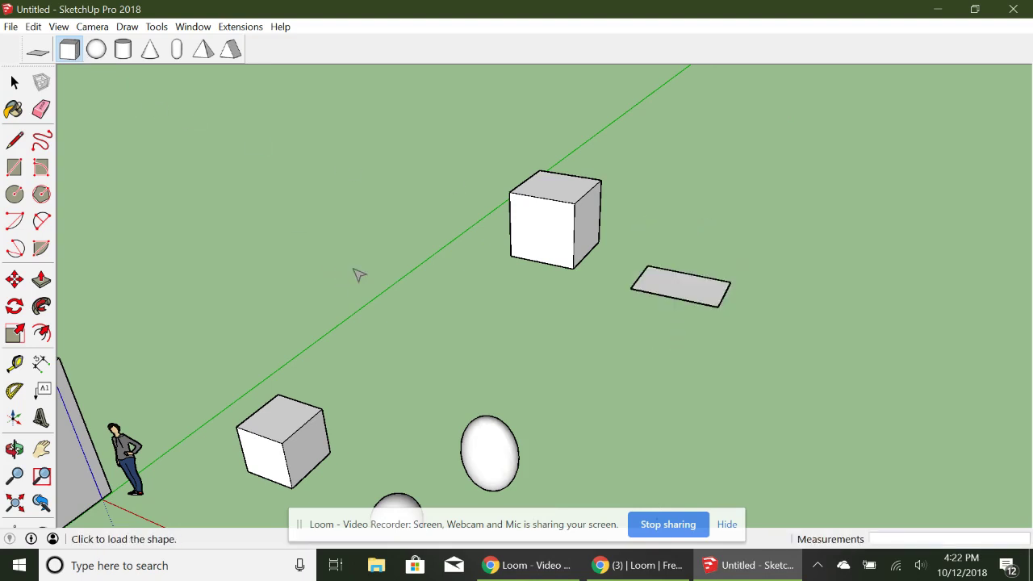
- Draw a small corner-anchored box on the other side of the green axis, pulling its X, Y and Z diameters separately
click(71, 53)
click(369, 248)
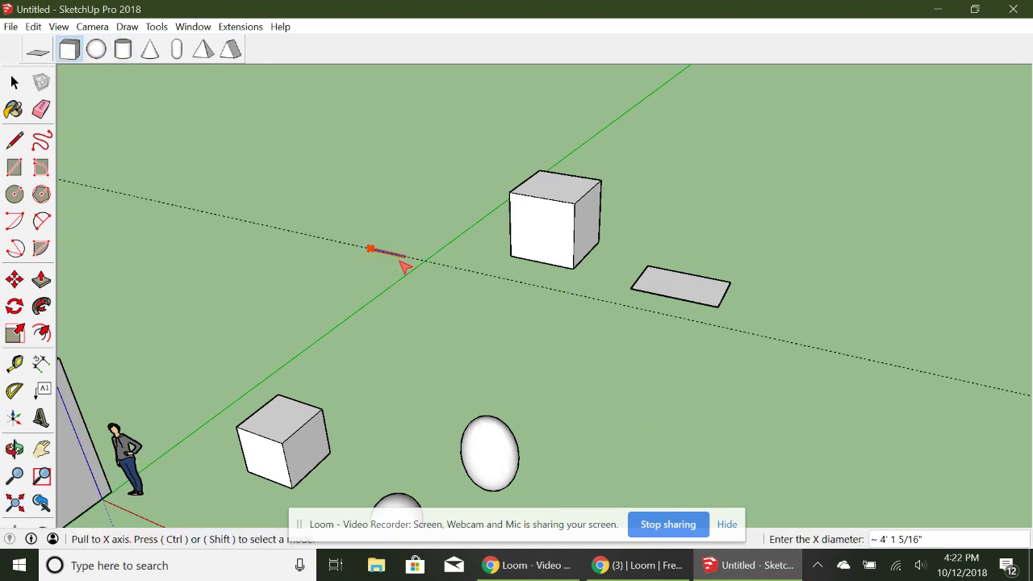
click(426, 263)
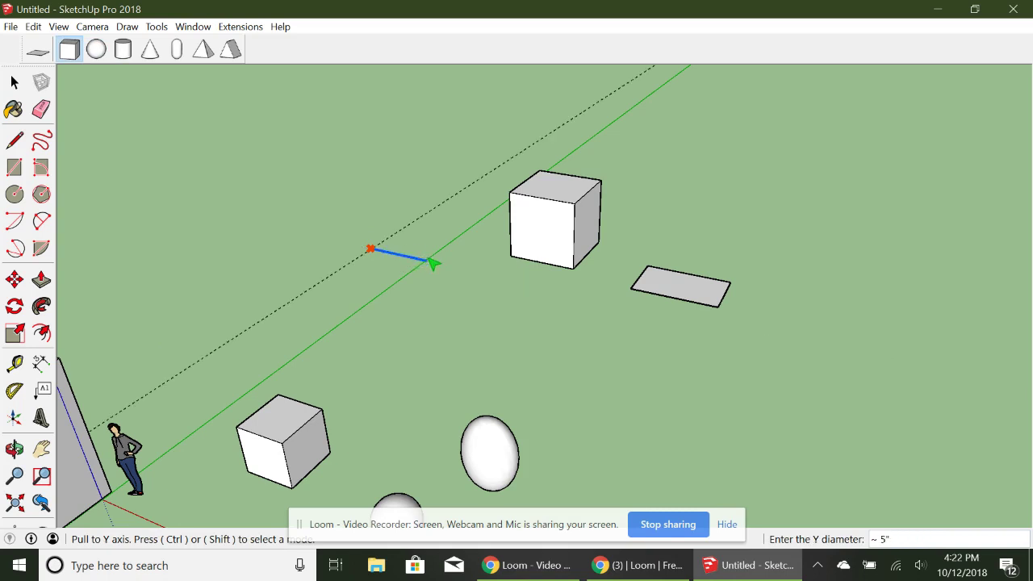
click(433, 256)
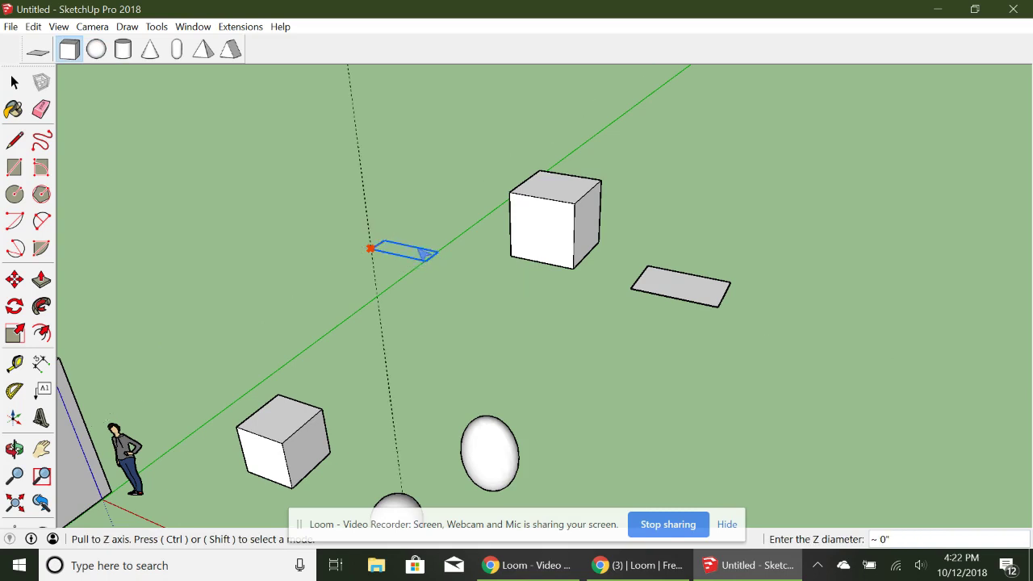
click(372, 225)
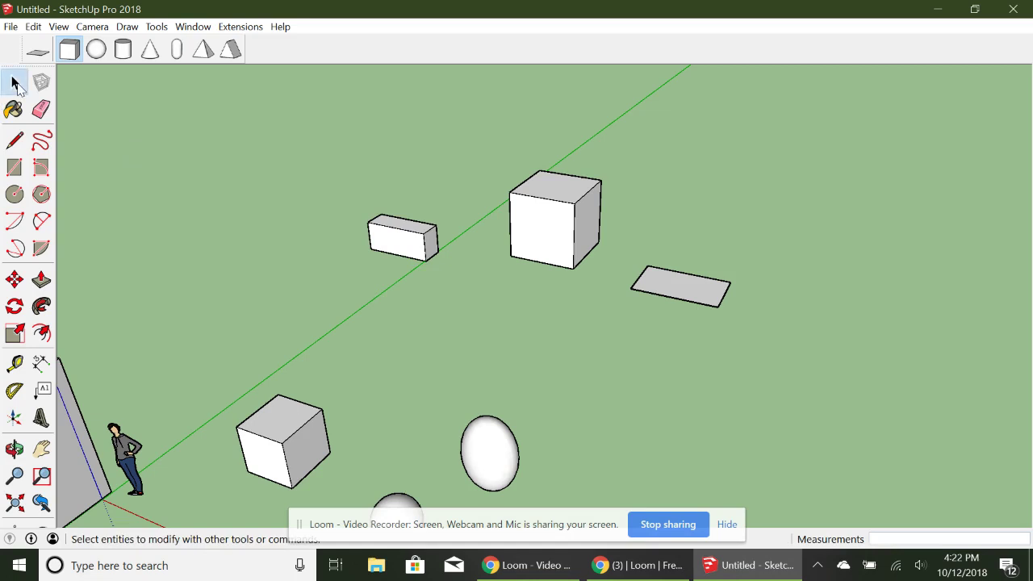
- Draw an upright flat rectangle beyond the small box with the box shape, pulling only its Y and Z diameters
click(247, 167)
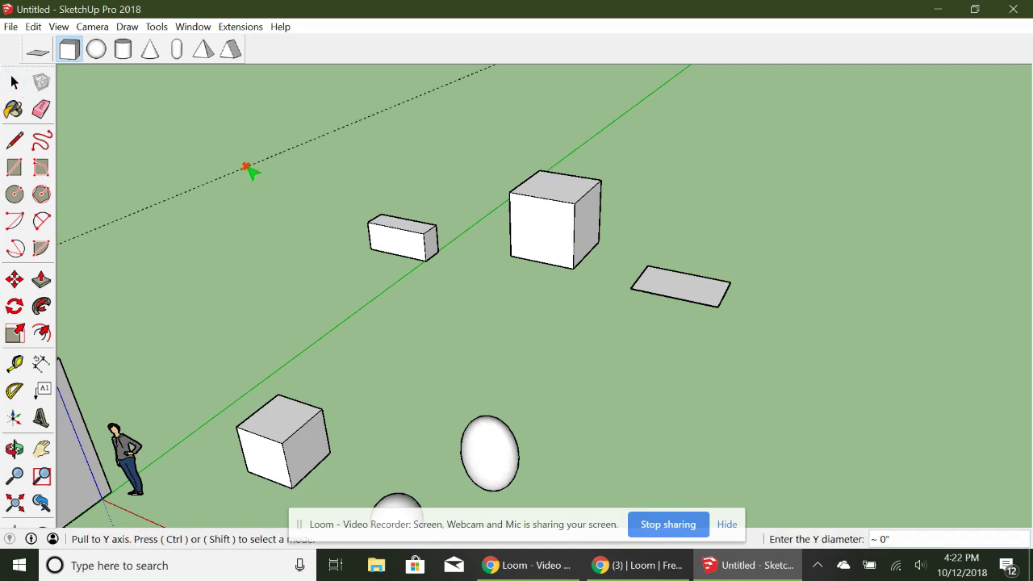
click(296, 150)
click(252, 145)
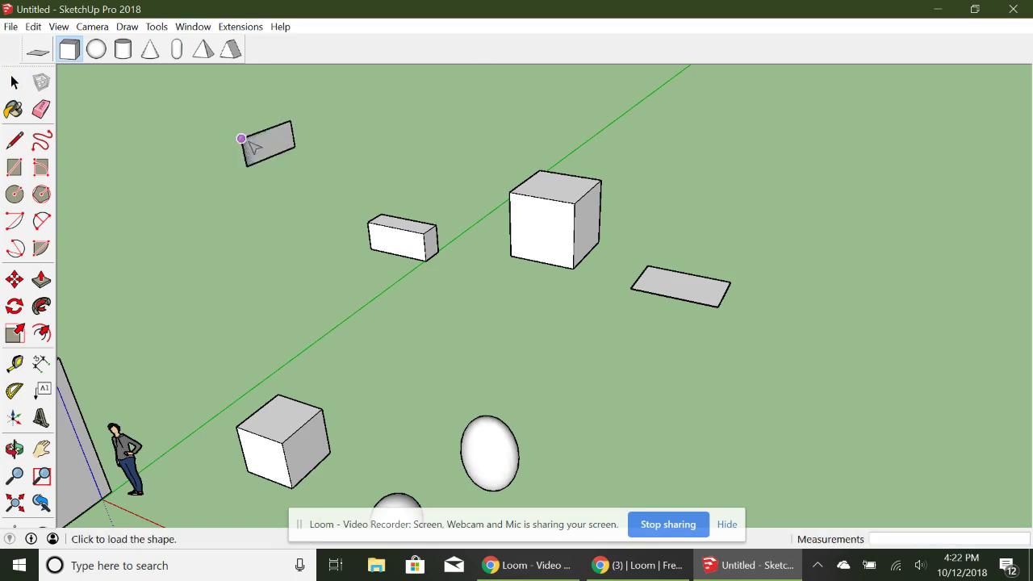